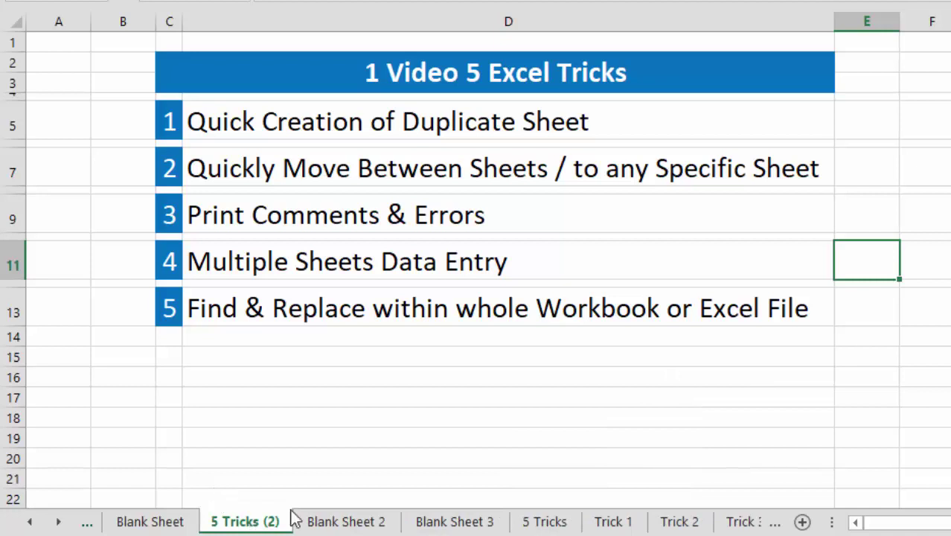
Step: Ctrl-drag the 5 Tricks (2) sheet to create 5 Tricks (3) and 5 Tricks (4) before Blank Sheet 3
left_click(546, 522)
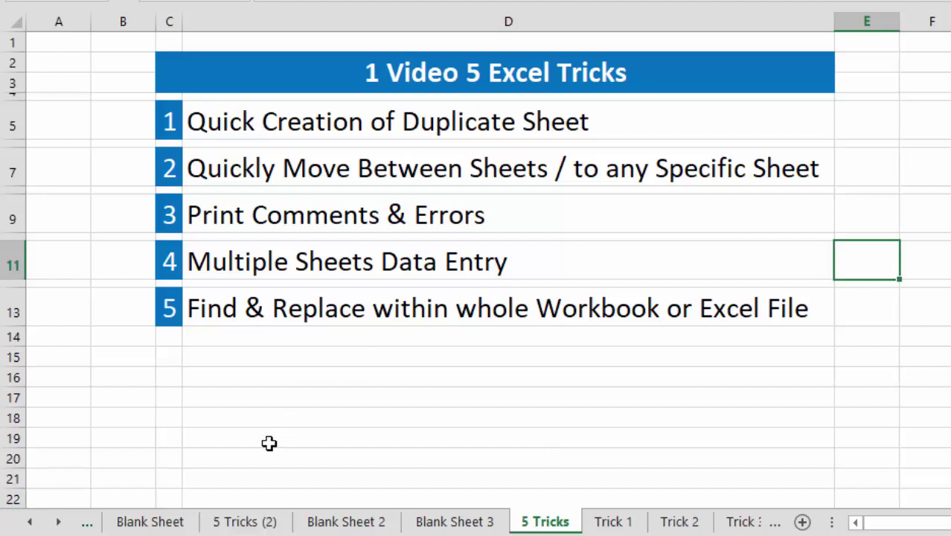
left_click(260, 521)
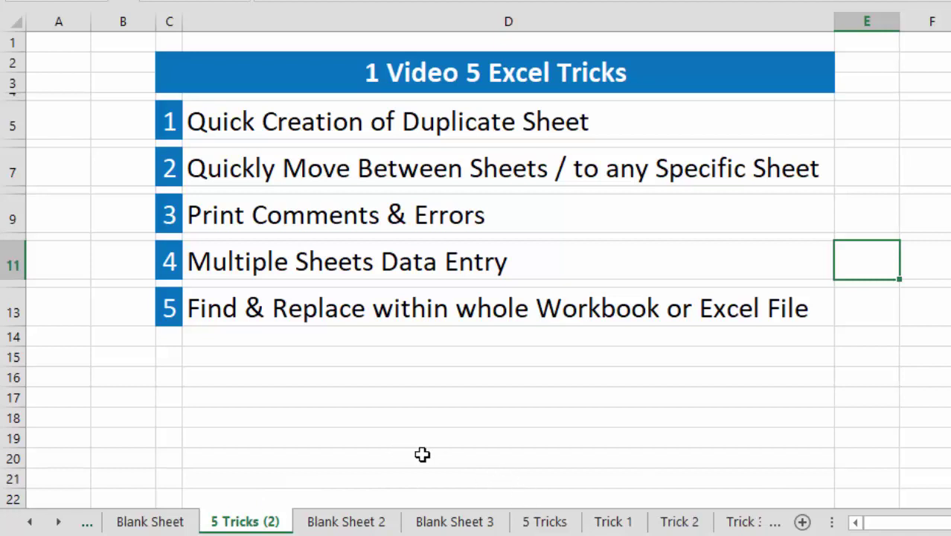
left_click_drag(246, 525, 435, 485)
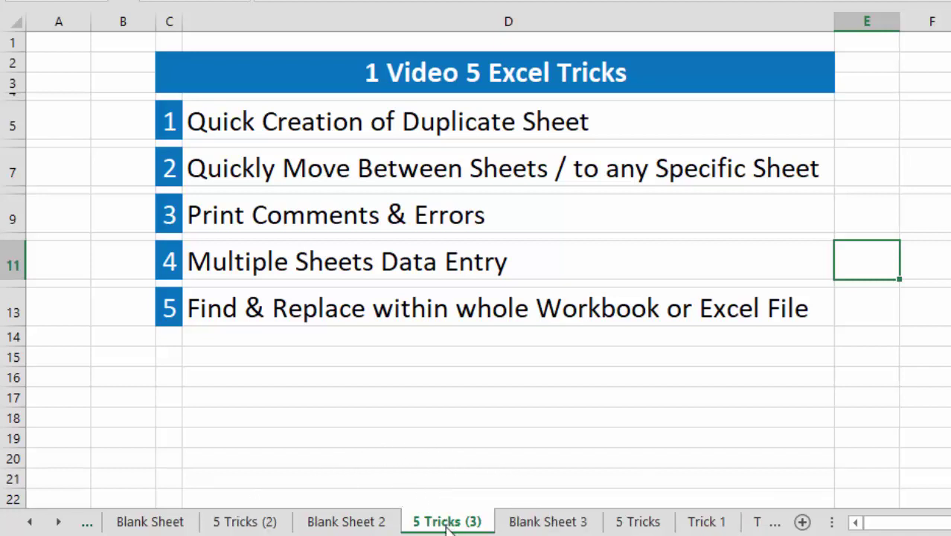
left_click_drag(448, 526, 528, 499)
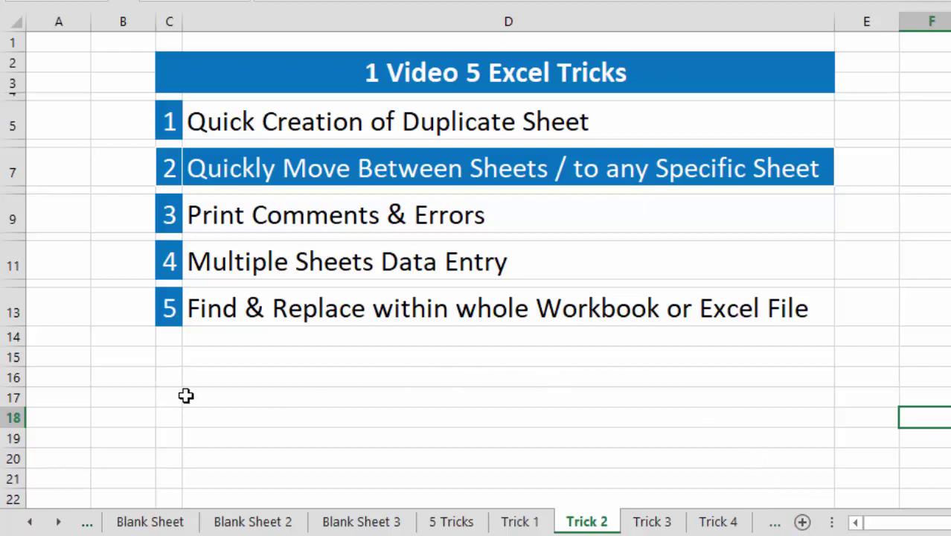
left_click(63, 526)
left_click(62, 526)
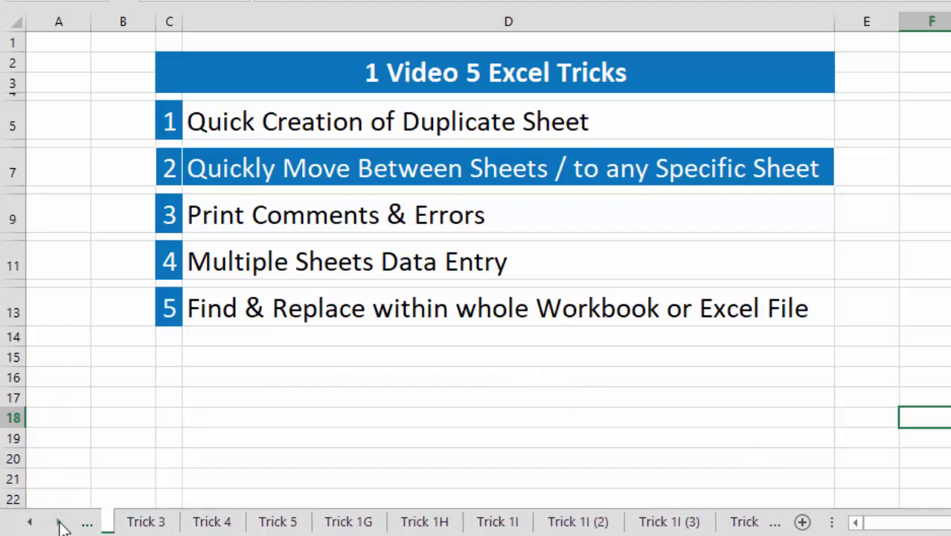
left_click(62, 525)
left_click(63, 525)
left_click(63, 525)
left_click(62, 526)
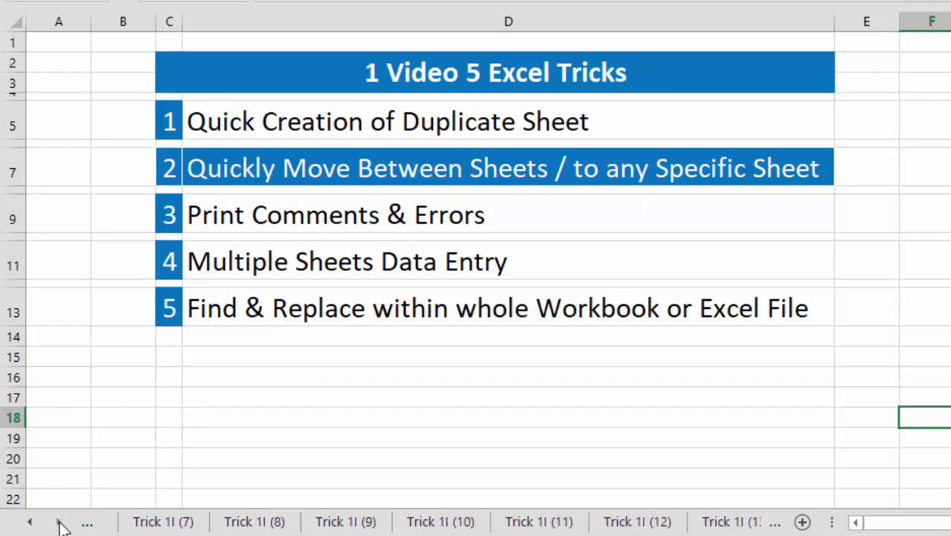
left_click(62, 525)
left_click(62, 525)
left_click(63, 526)
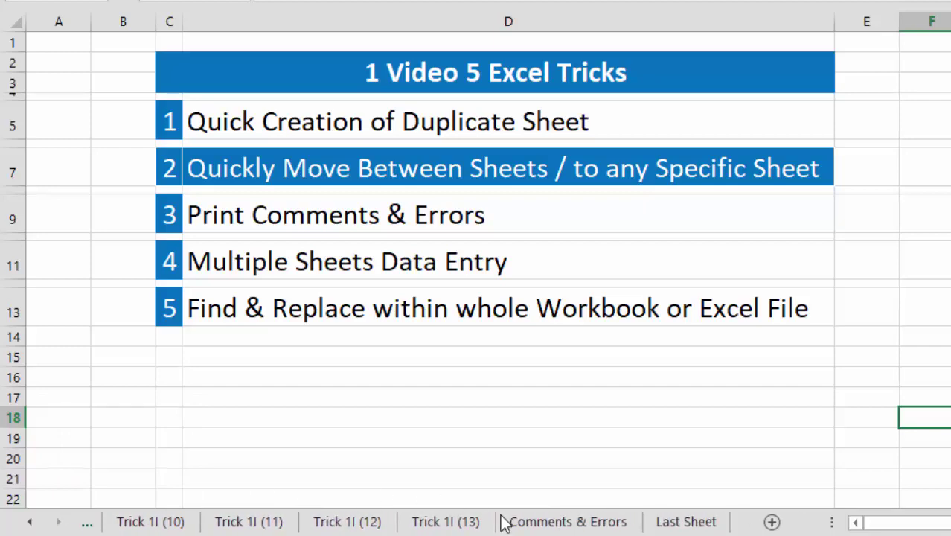
left_click(686, 521)
left_click(643, 267)
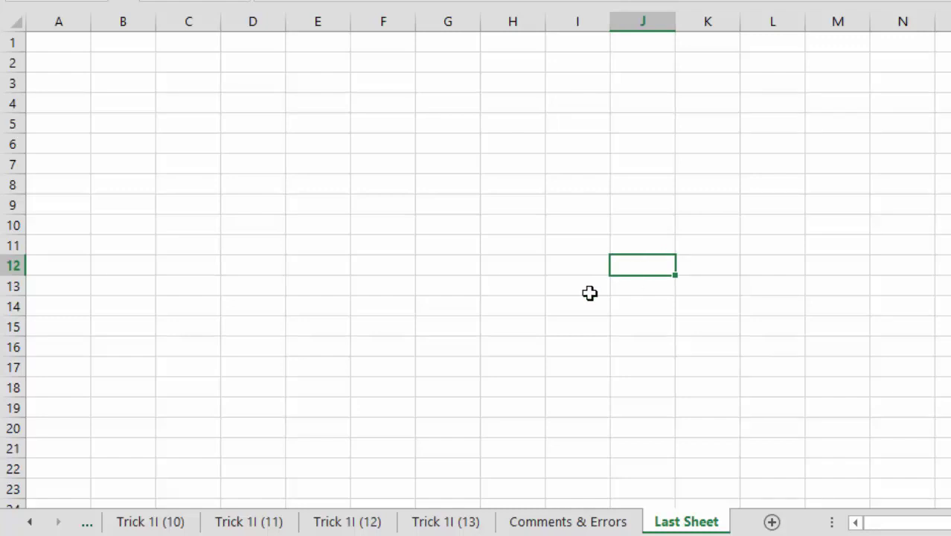
left_click(28, 521)
left_click(28, 521)
left_click(29, 522)
left_click(28, 521)
left_click(28, 521)
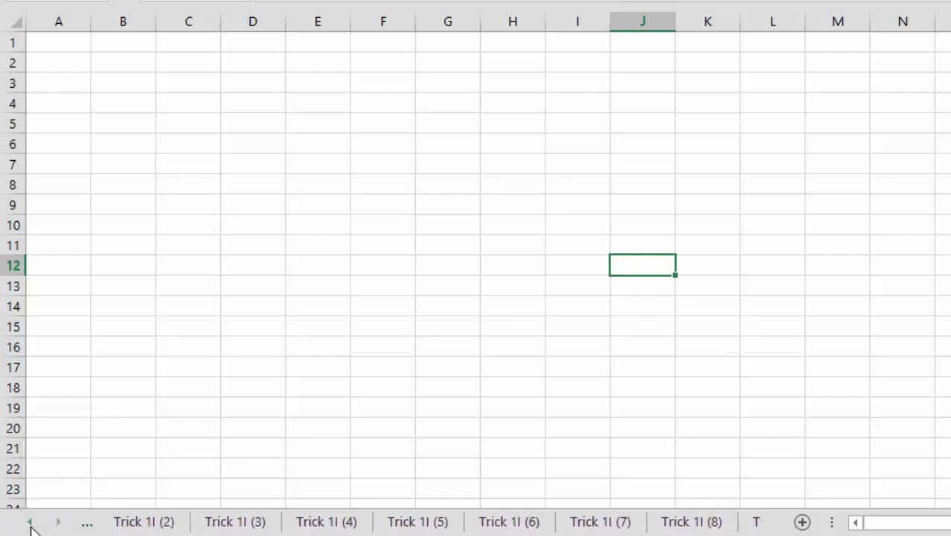
left_click(29, 522)
left_click(459, 522)
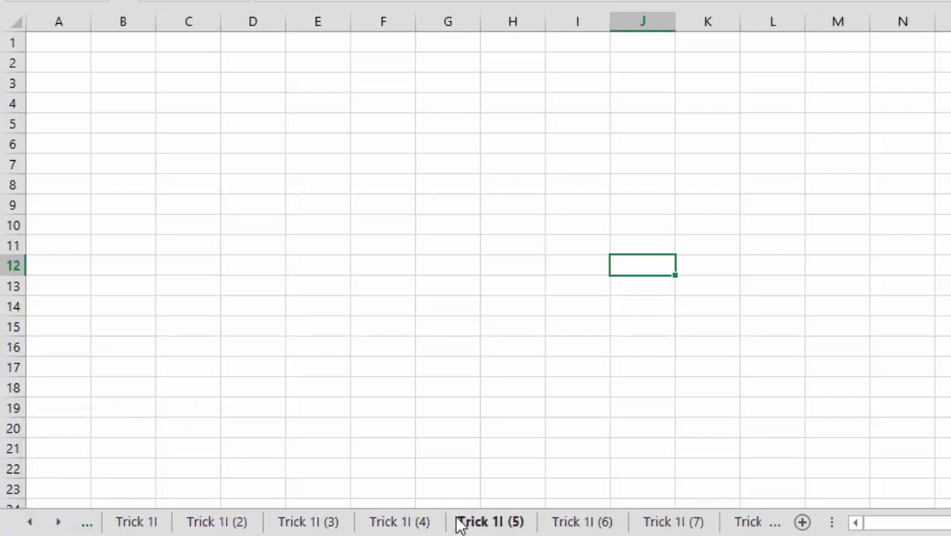
left_click(691, 521)
left_click(598, 522)
left_click(669, 525)
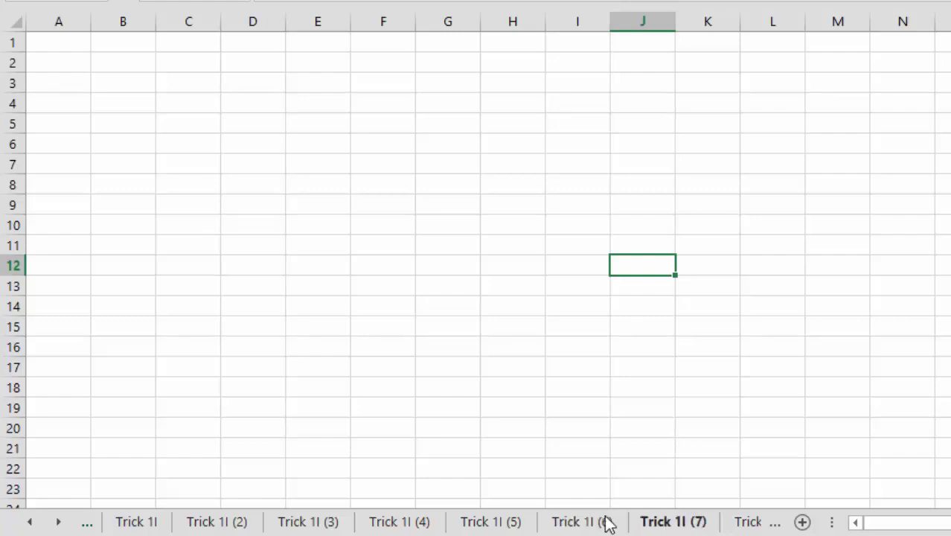
left_click(136, 522)
left_click(30, 522)
left_click(31, 521)
left_click(30, 522)
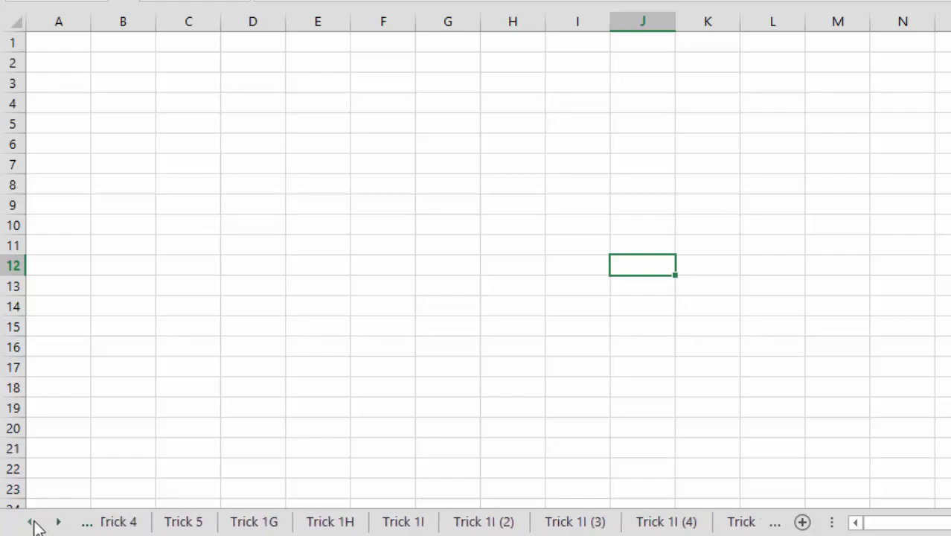
left_click(30, 521)
left_click(31, 521)
left_click(31, 522)
left_click(31, 521)
left_click(31, 522)
left_click(31, 521)
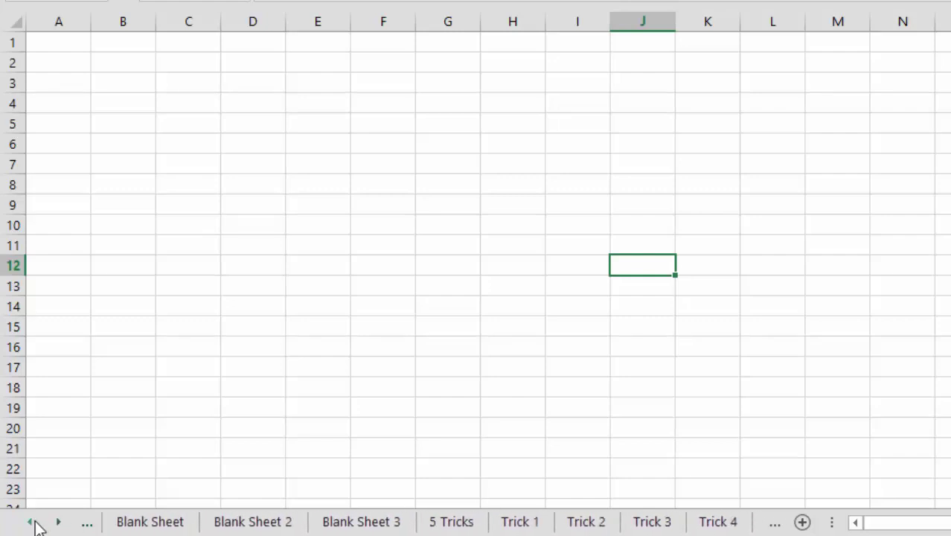
left_click(591, 523)
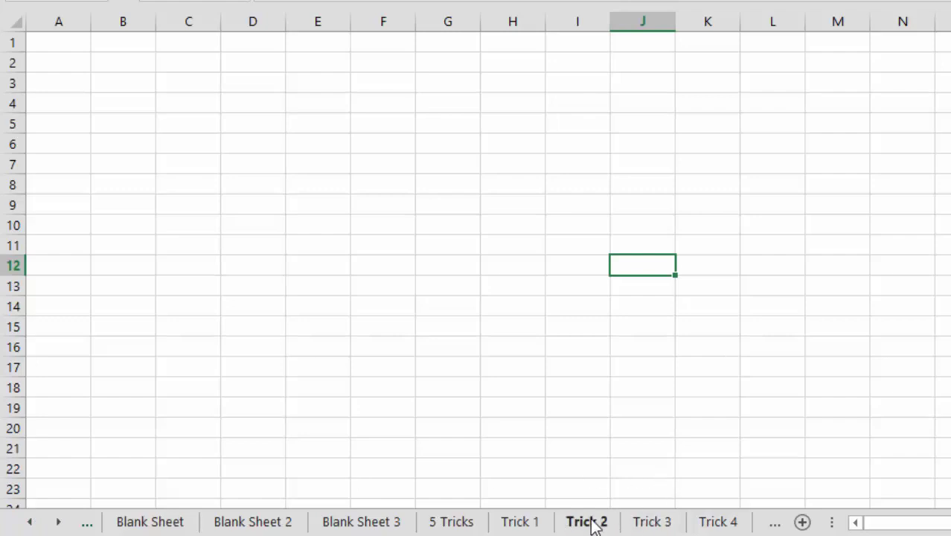
left_click(764, 430)
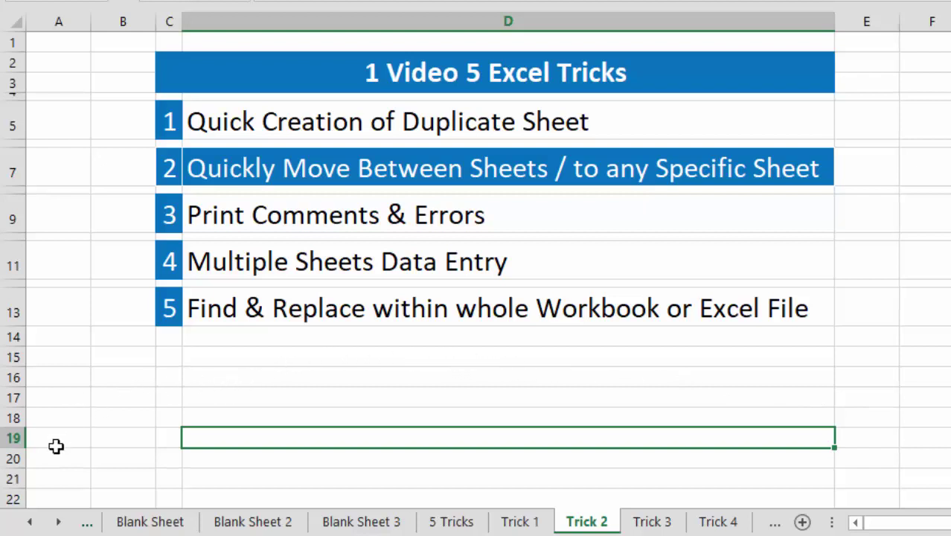
Step: Browse the Activate list of all sheets, then reopen it and activate Last Sheet with L
right_click(52, 523)
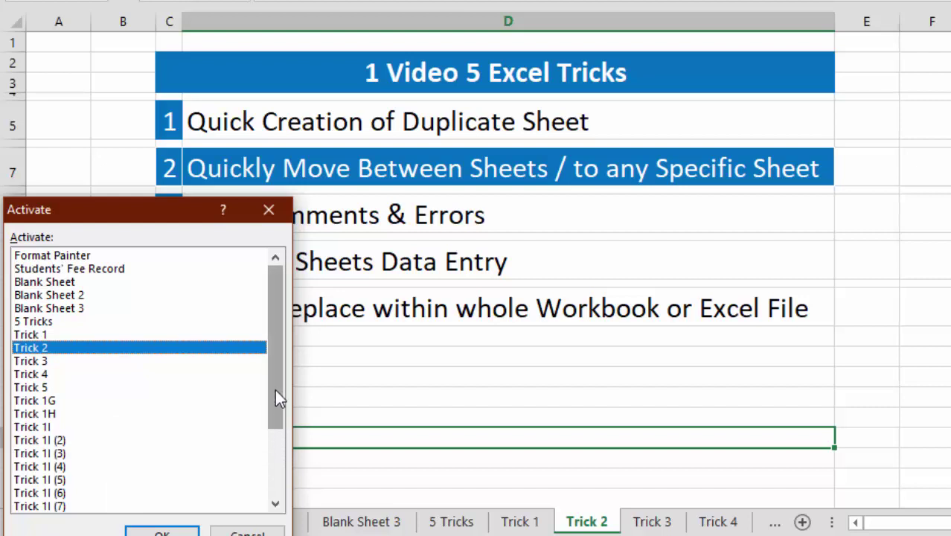
left_click_drag(274, 390, 277, 485)
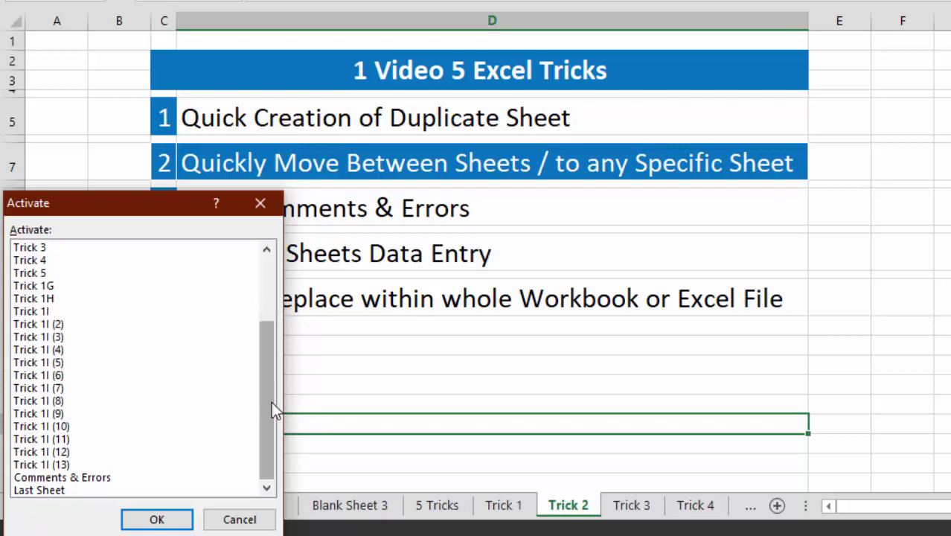
left_click_drag(271, 401, 269, 227)
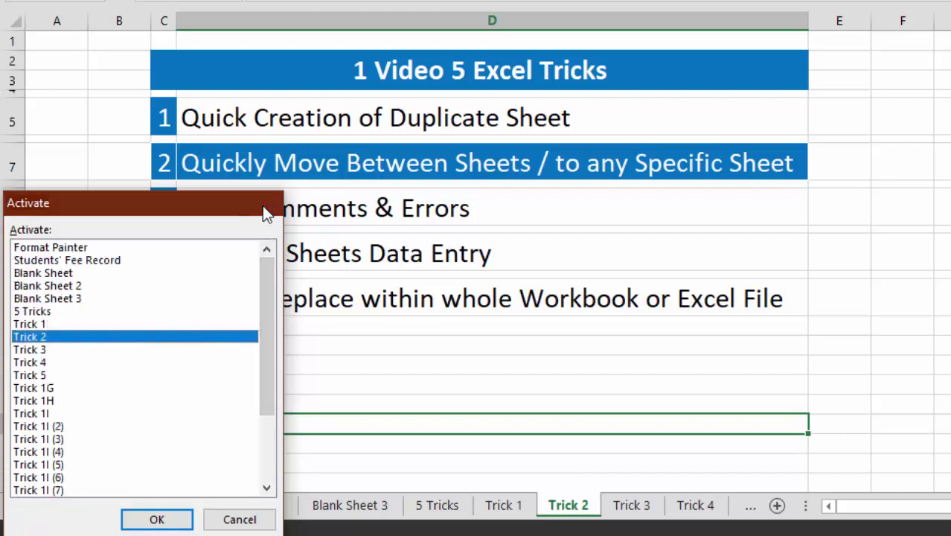
left_click(262, 203)
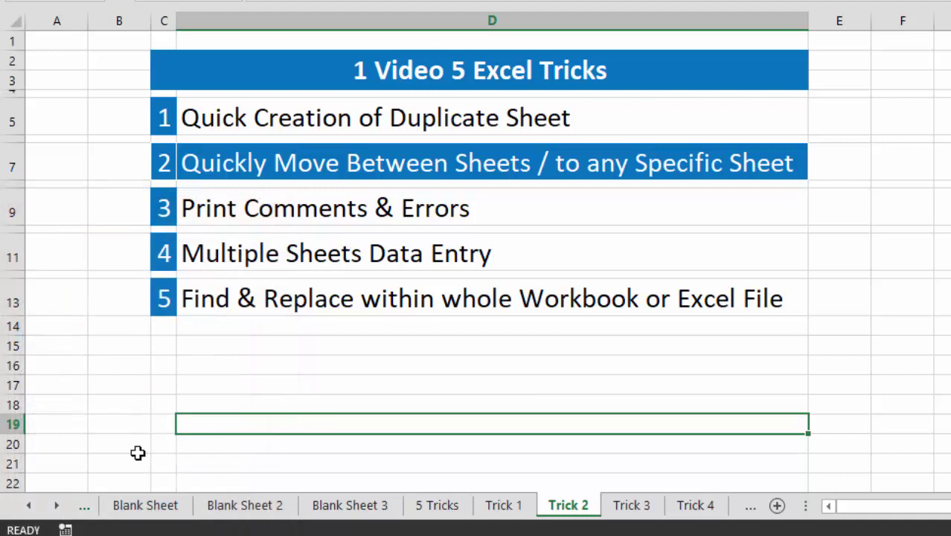
right_click(43, 507)
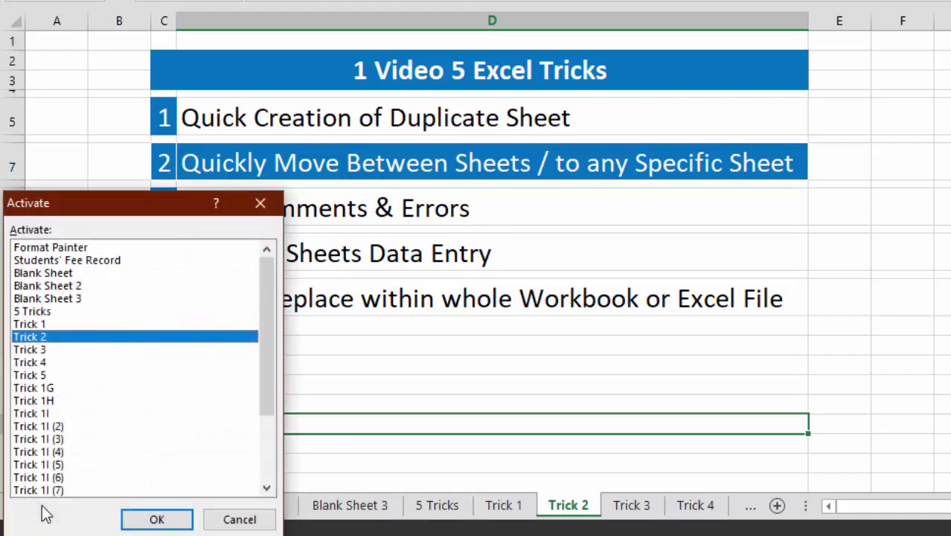
key("l")
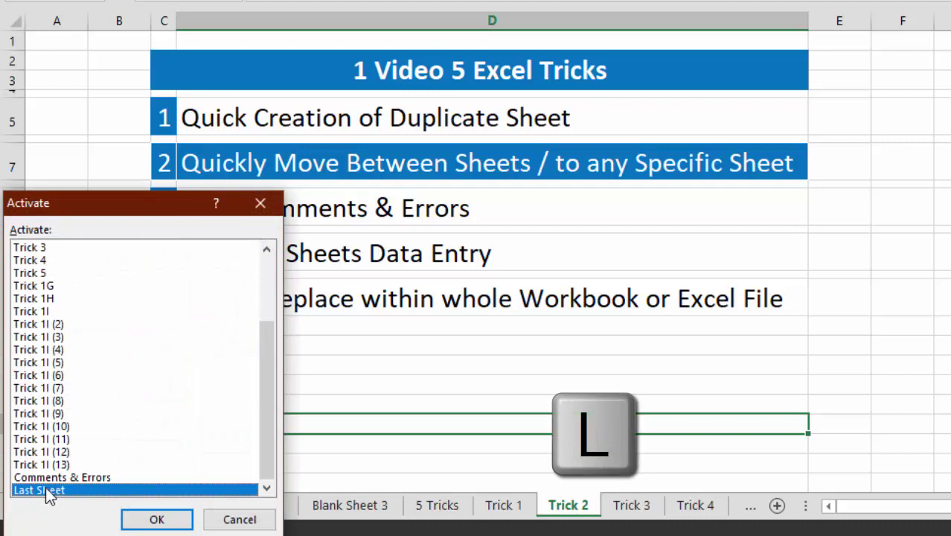
key("Return")
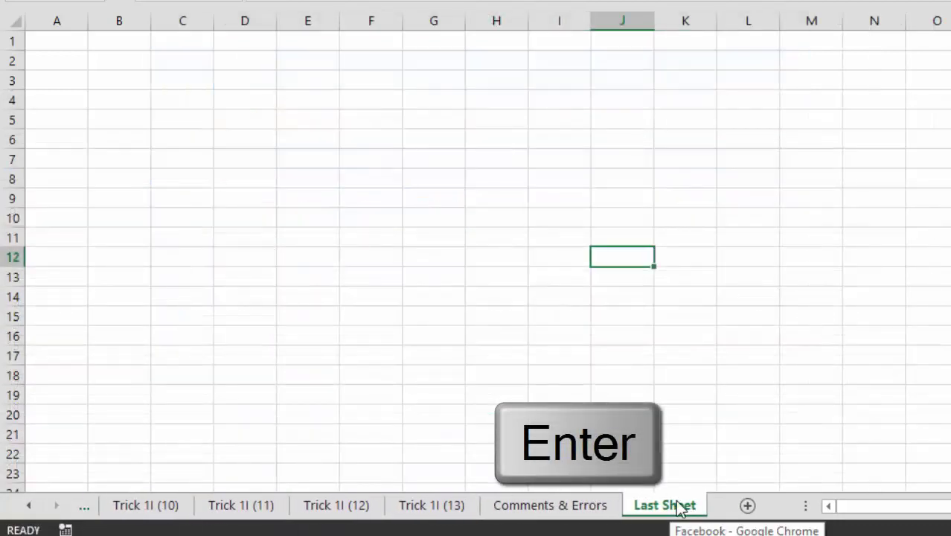
Step: Scroll the Activate sheet list, then reopen it and switch to the Format Painter sheet
right_click(45, 514)
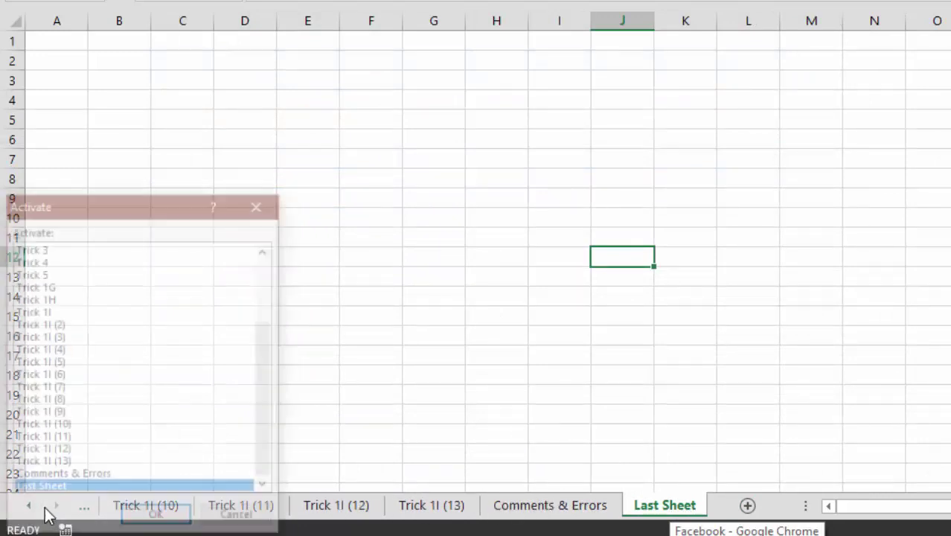
left_click_drag(265, 345, 265, 248)
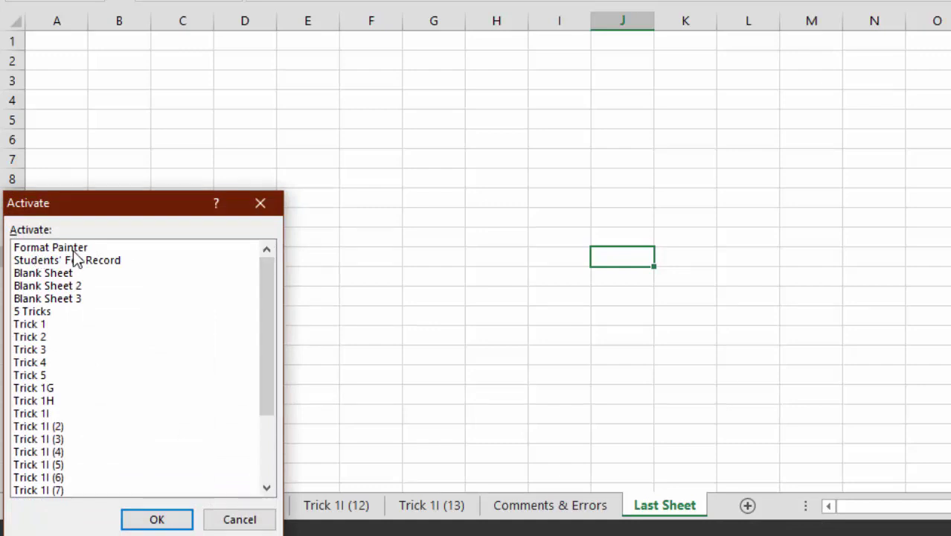
left_click(261, 521)
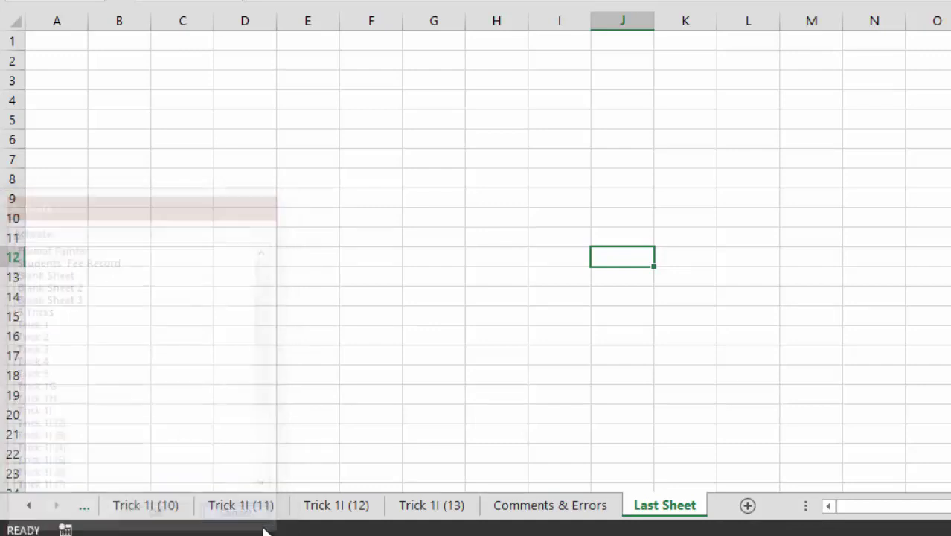
right_click(41, 508)
key("f")
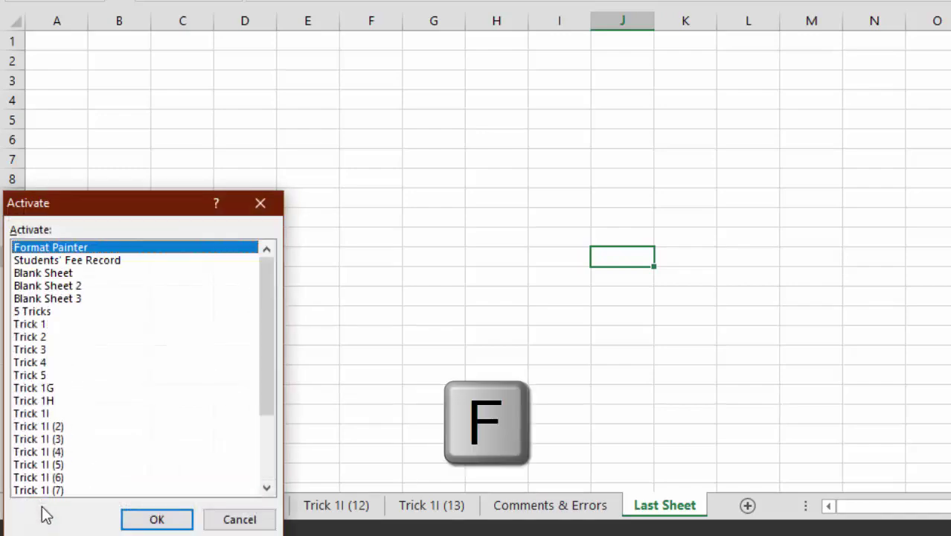
key("Return")
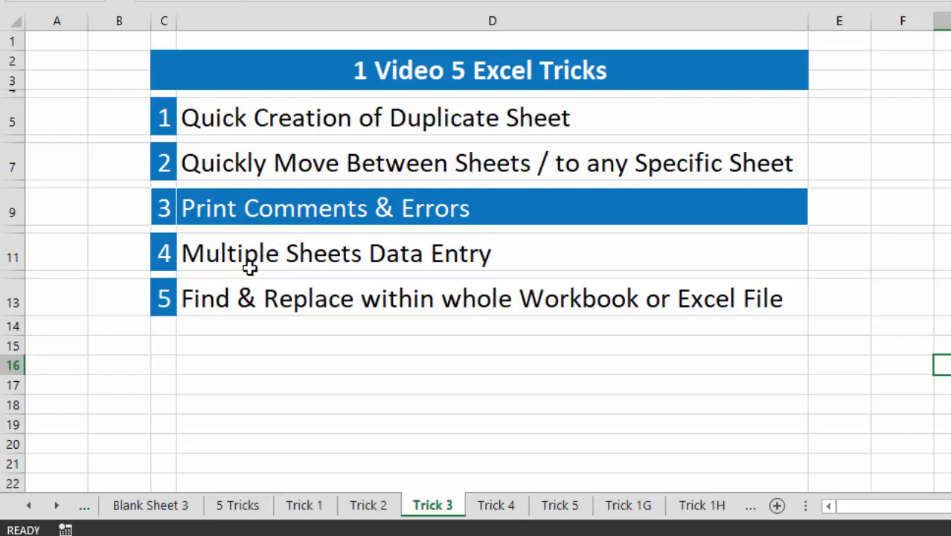
Step: Switch to the Comments & Errors sheet through the Activate sheet list
right_click(29, 505)
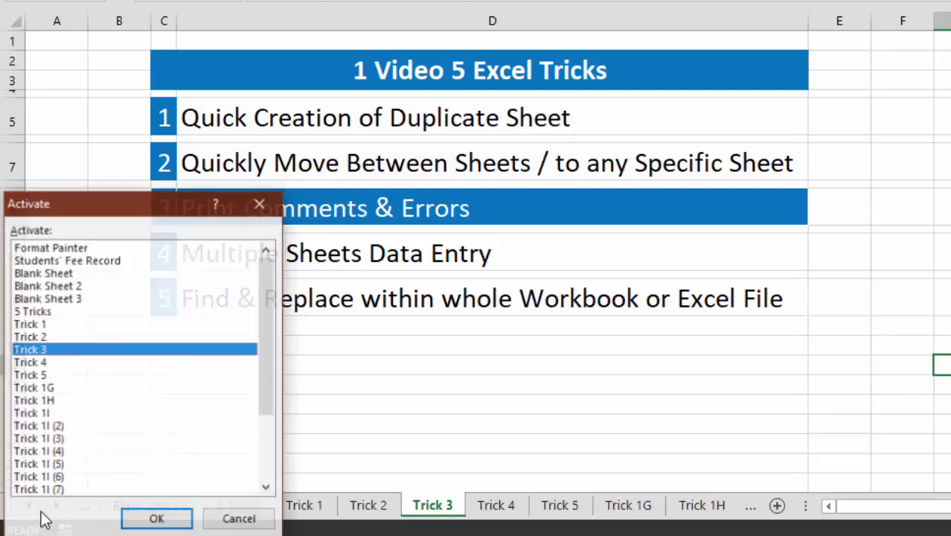
key("c")
key("Return")
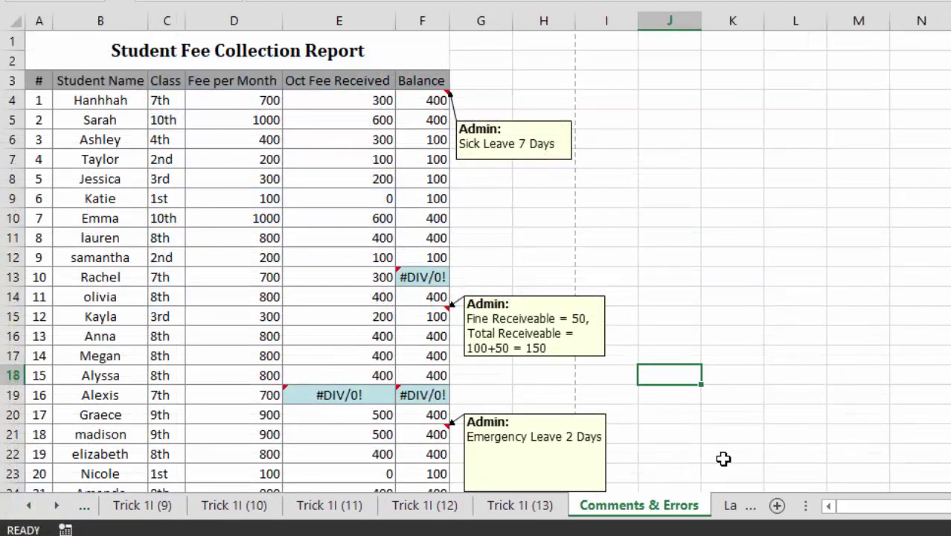
Step: Select the whole Student Fee Collection Report table with Ctrl+A from a cell inside it
left_click(718, 421)
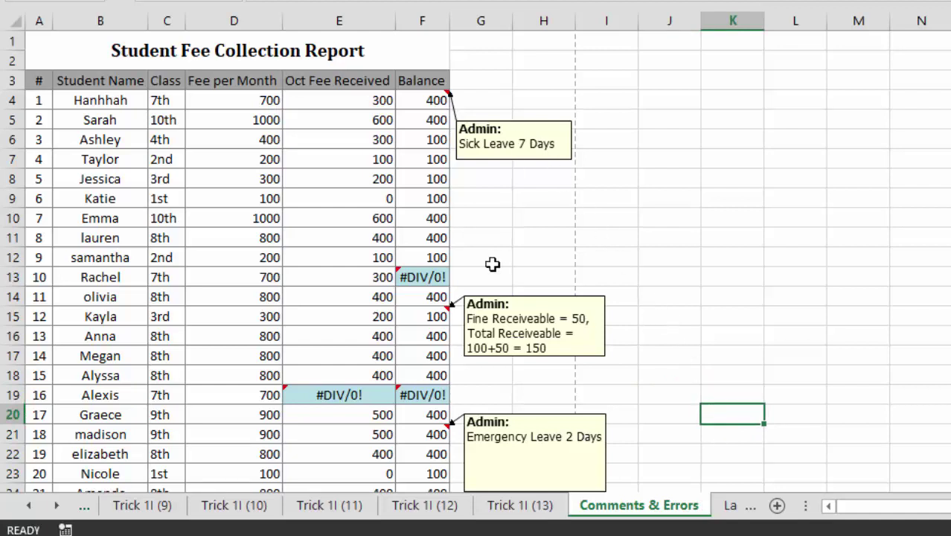
left_click(230, 240)
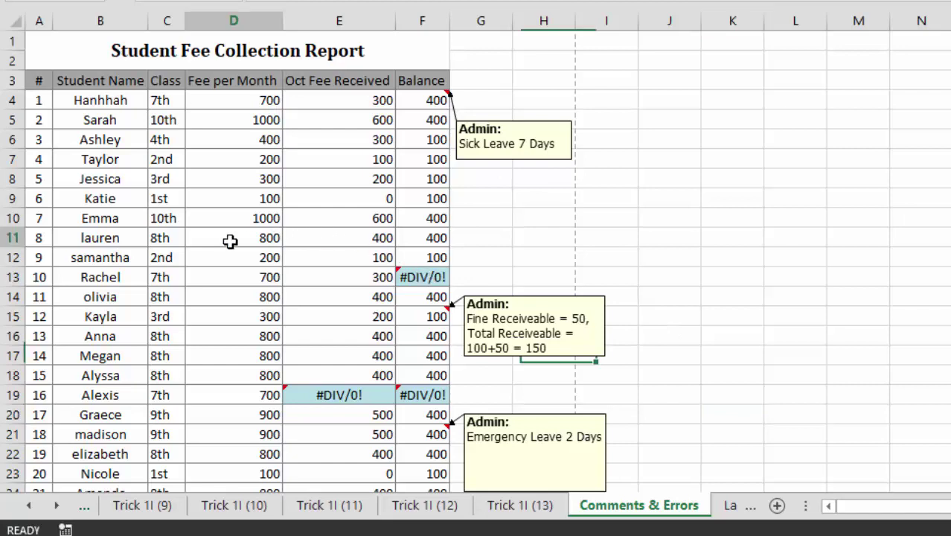
key("ctrl+a")
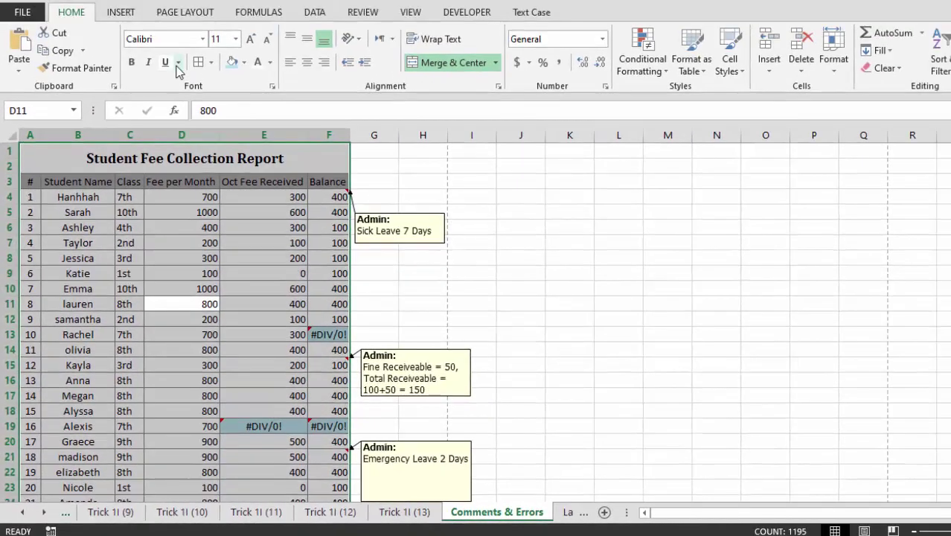
Step: Set Page Setup comments to 'As displayed on sheet' and check the print preview
left_click(196, 13)
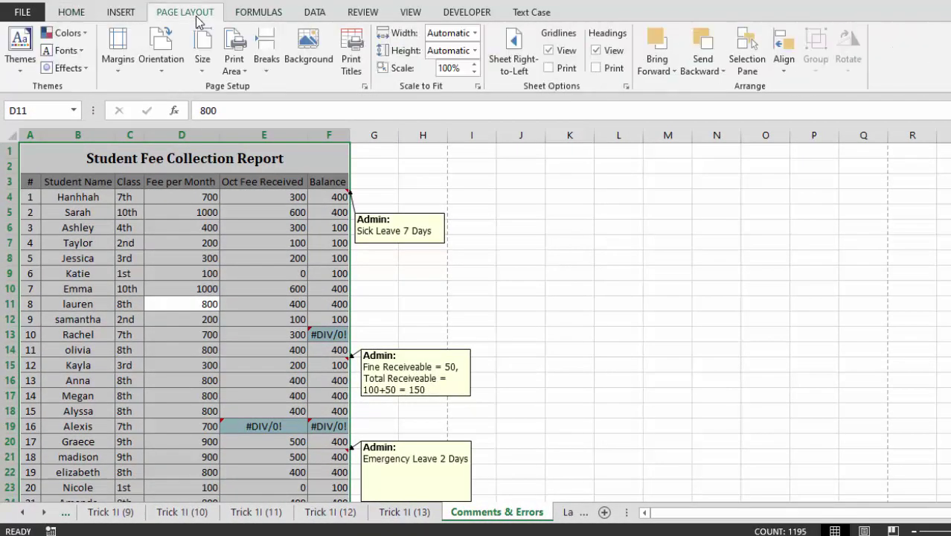
left_click(364, 87)
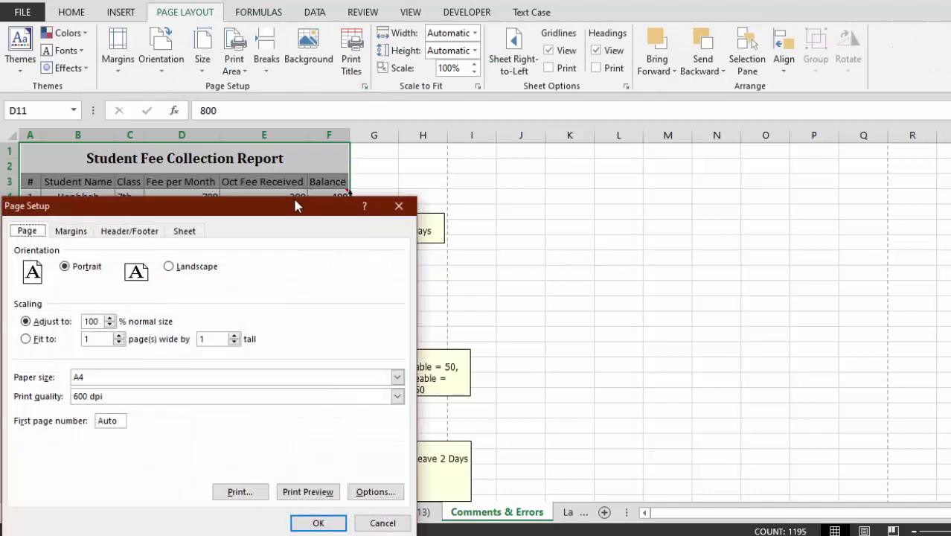
left_click_drag(296, 206, 828, 51)
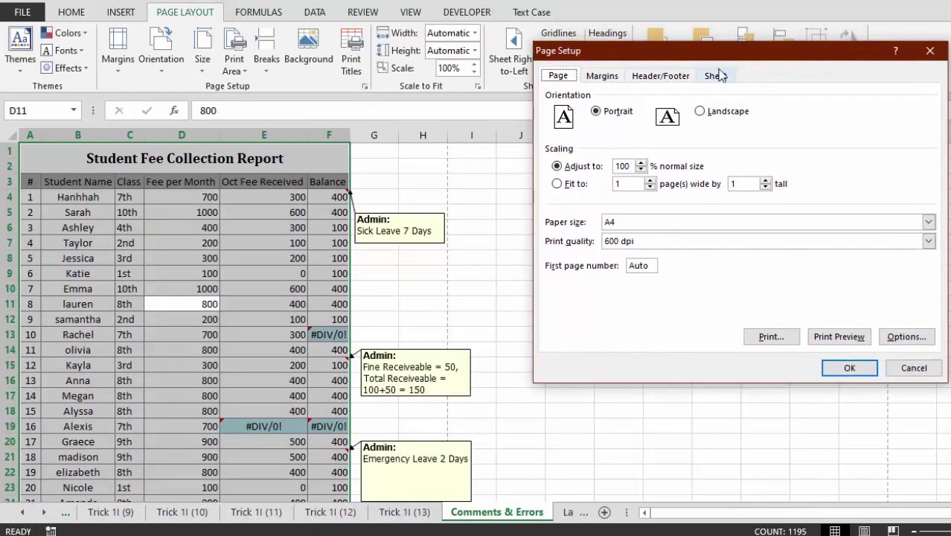
left_click(716, 75)
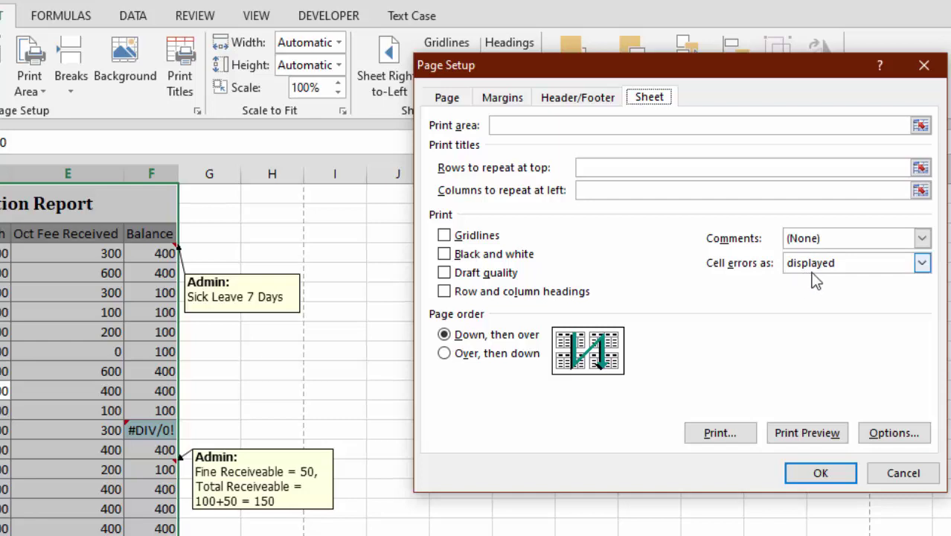
left_click(922, 240)
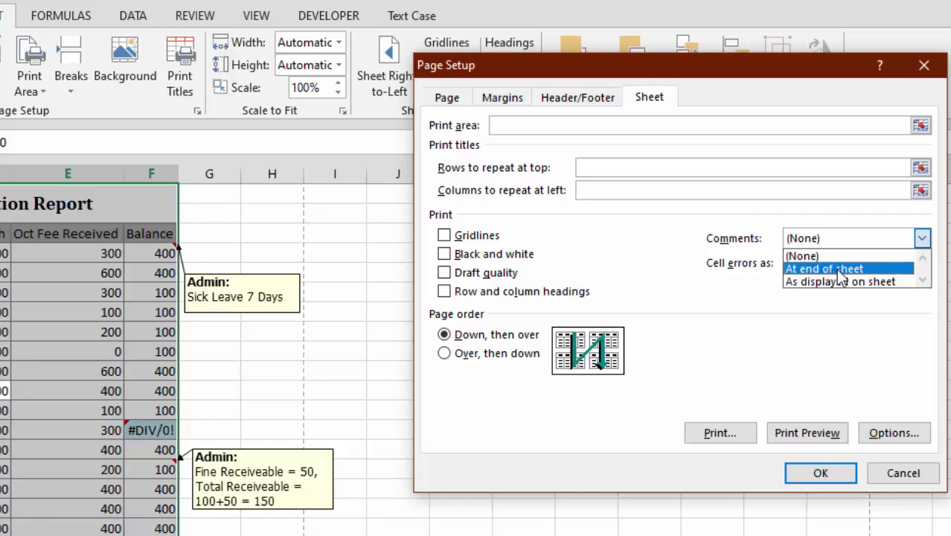
left_click(879, 281)
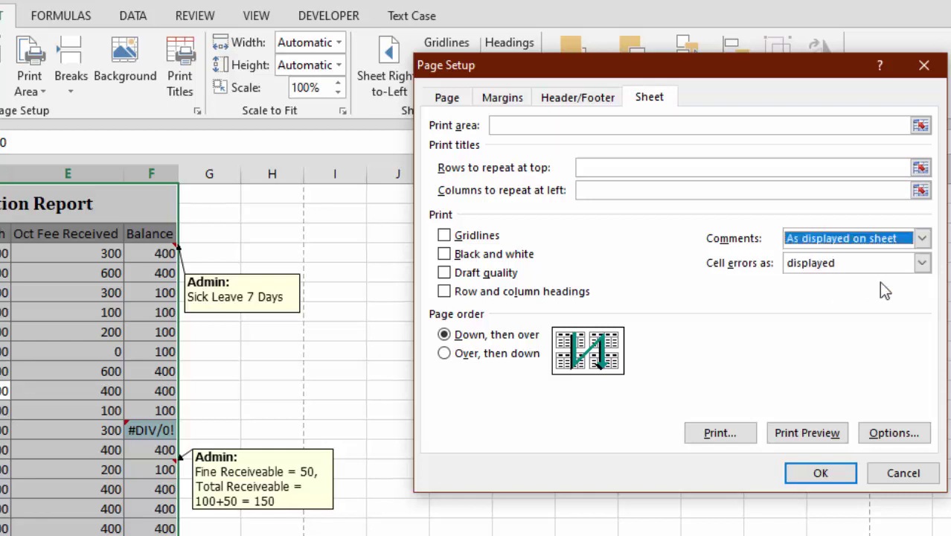
left_click(819, 438)
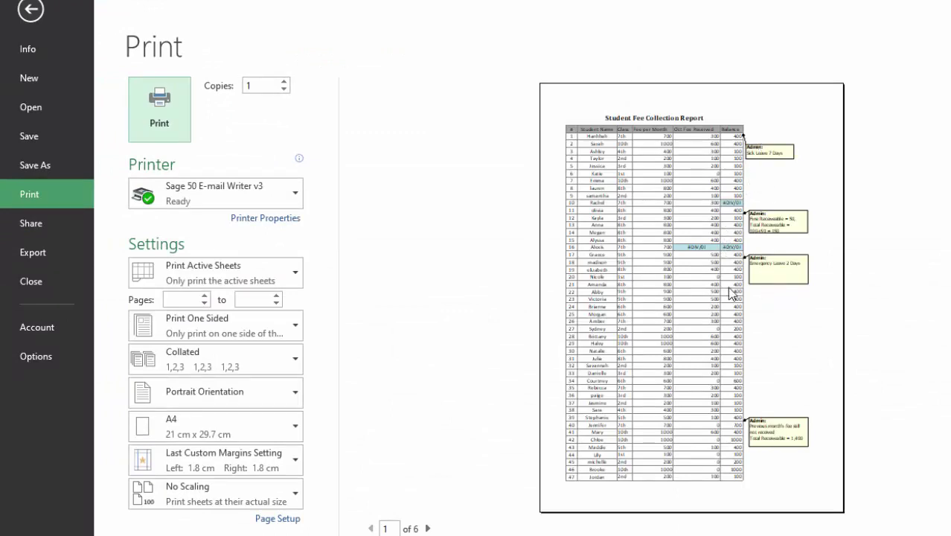
left_click(29, 11)
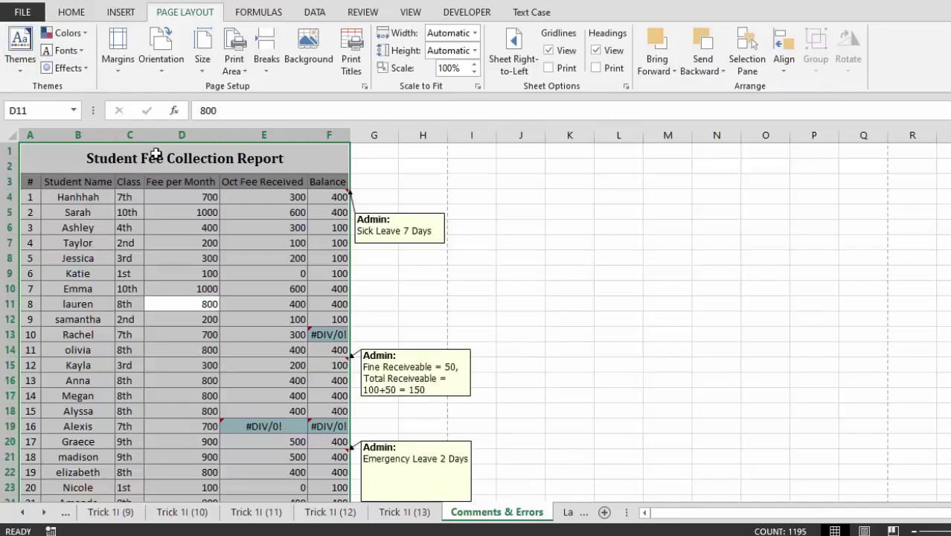
Step: Print comments 'At end of sheet' and cell errors as '<blank>', then preview the printout
left_click(365, 87)
left_click(717, 77)
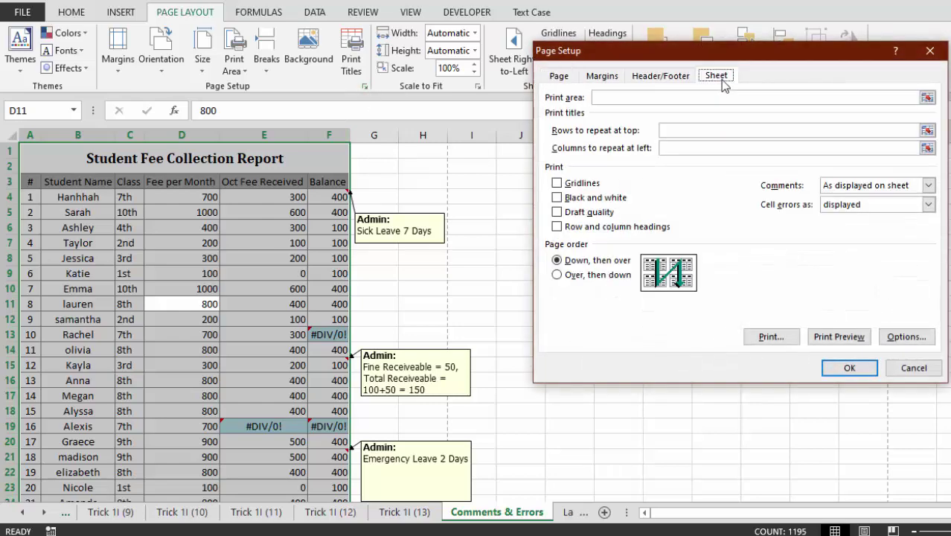
left_click(927, 186)
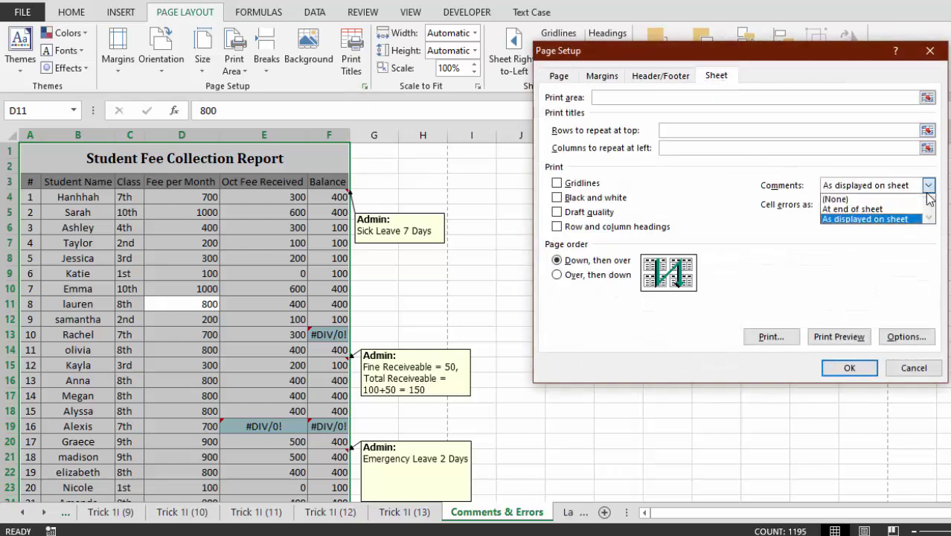
left_click(892, 210)
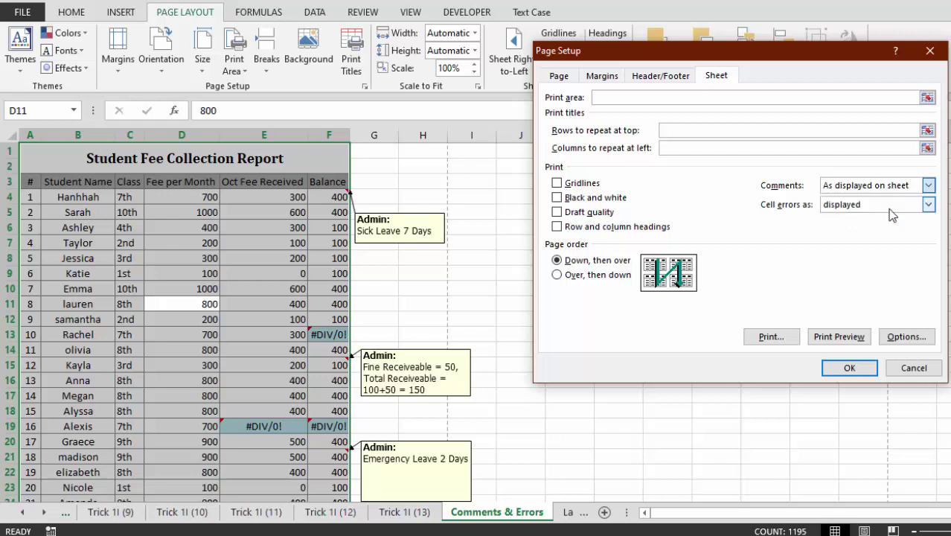
left_click(928, 205)
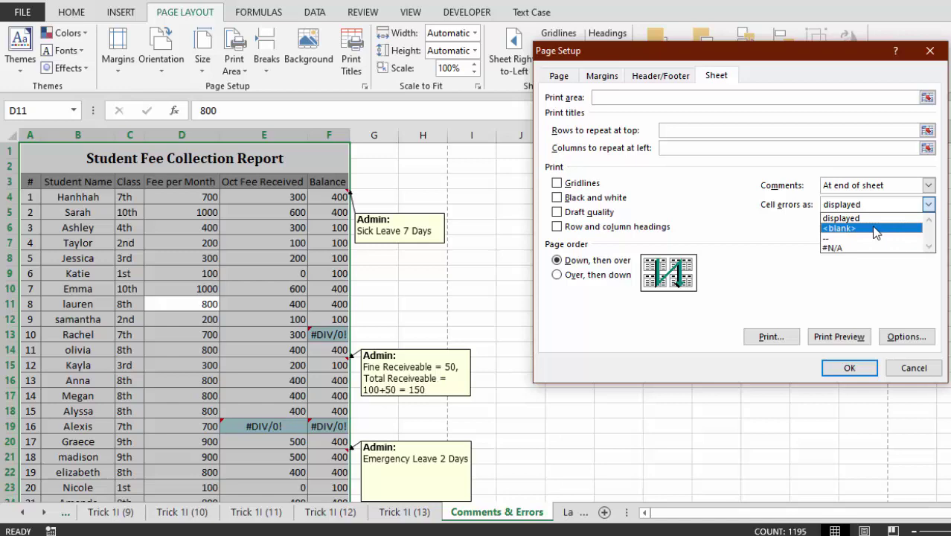
left_click(875, 229)
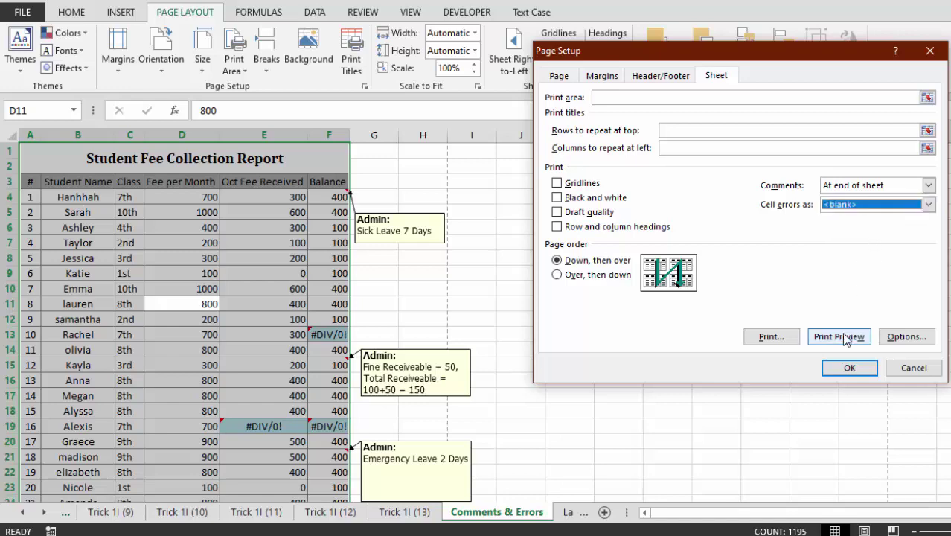
left_click(839, 337)
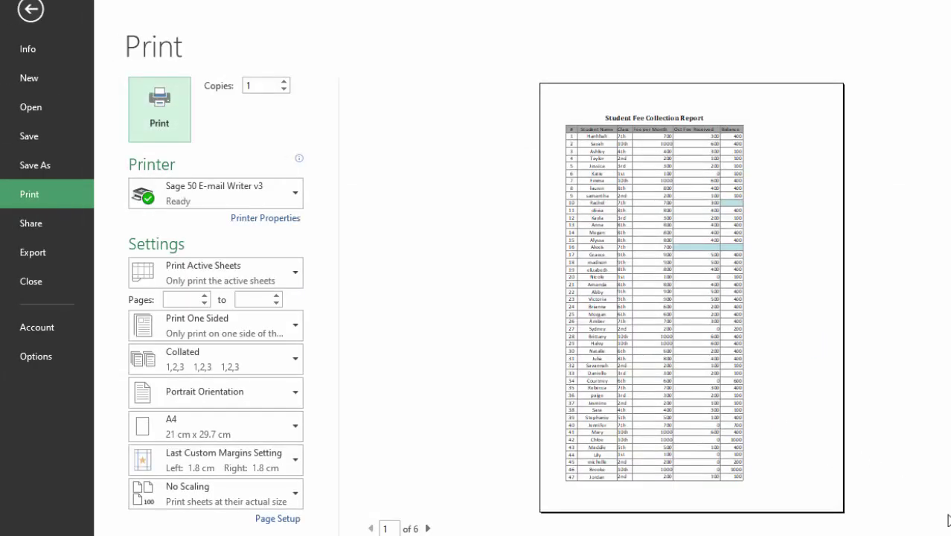
Step: Zoom through the print preview to page 6 of 6 listing comments for F4, F15, F21 and F43
left_click(826, 349)
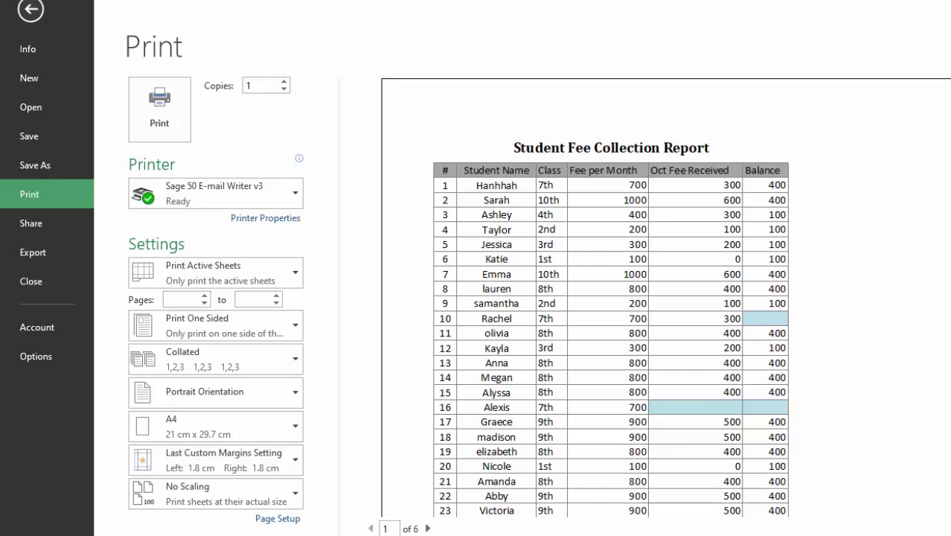
left_click(947, 529)
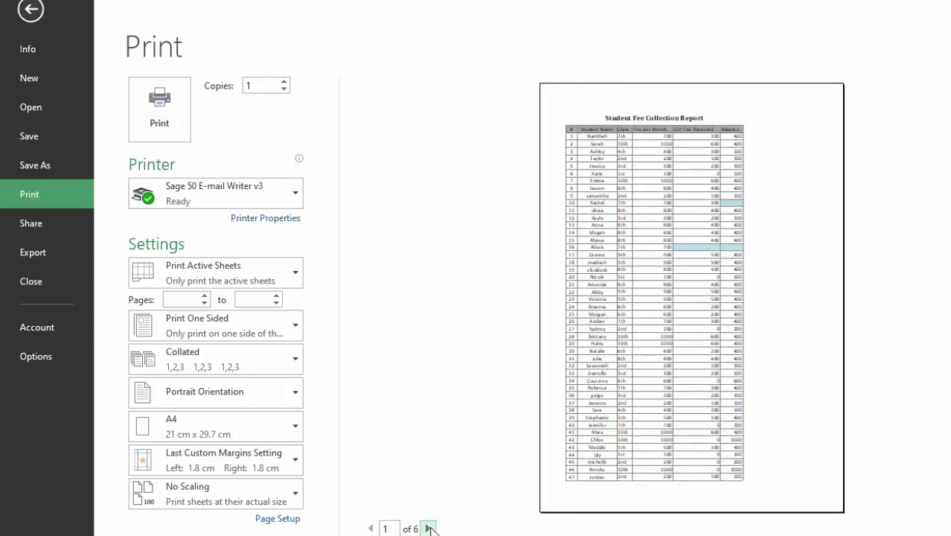
left_click(427, 528)
left_click(428, 528)
left_click(428, 528)
left_click(428, 528)
left_click(428, 528)
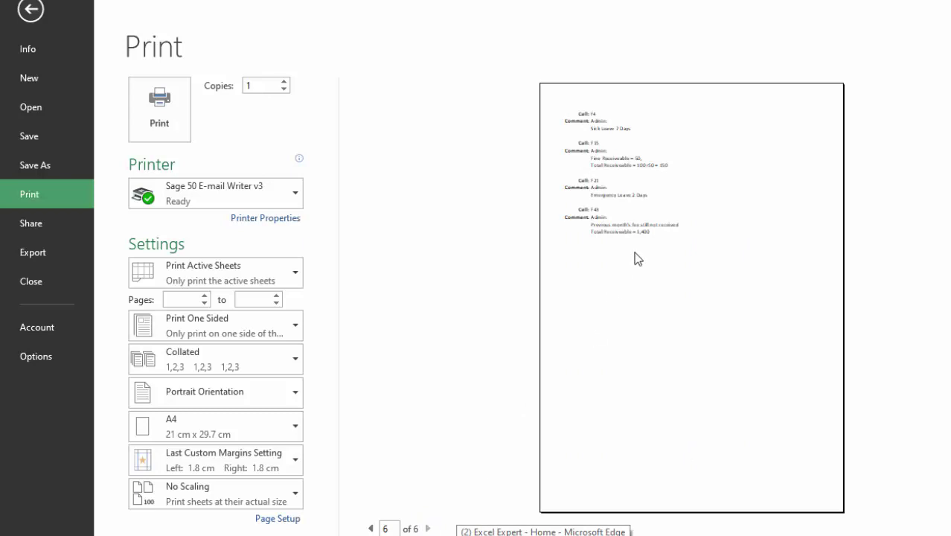
left_click(948, 528)
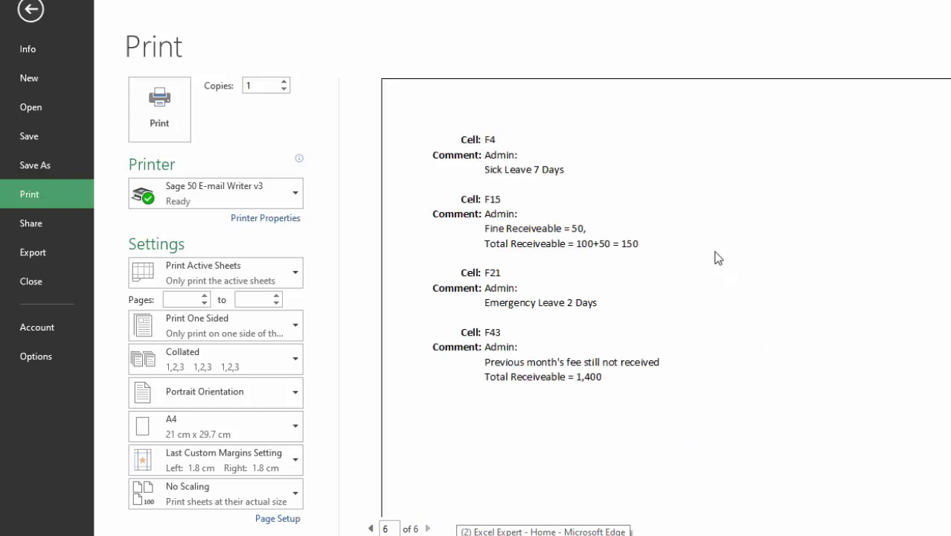
left_click(31, 10)
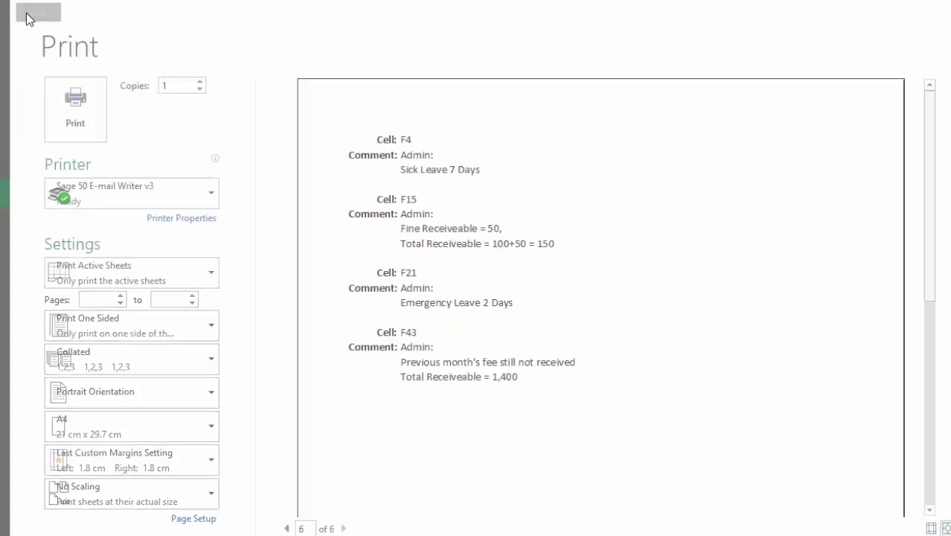
Step: Set Page Setup cell errors to print as '--' and preview the printout
left_click(364, 87)
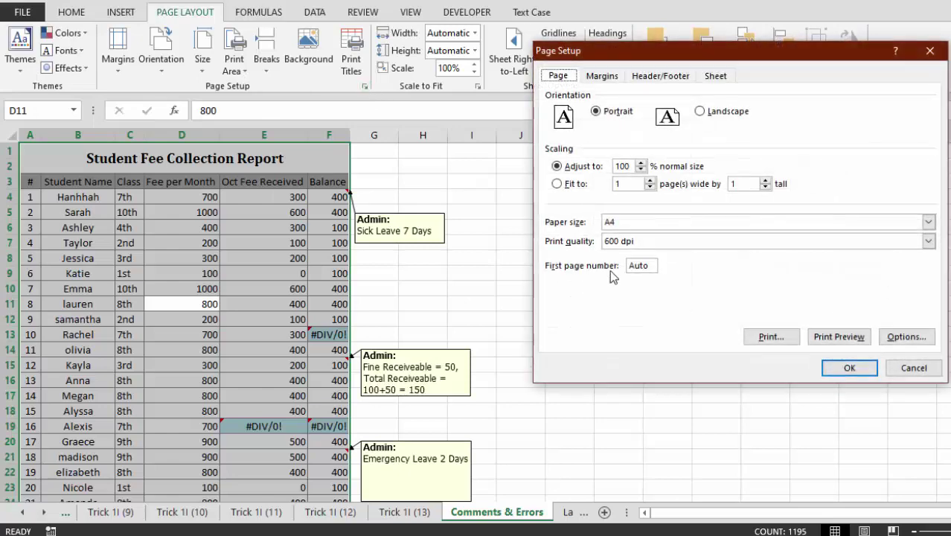
left_click(713, 77)
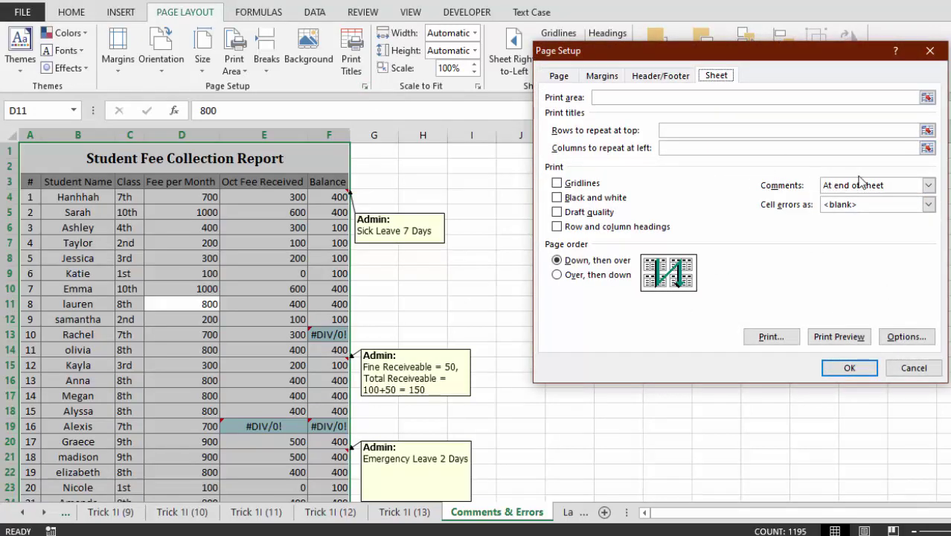
left_click(922, 208)
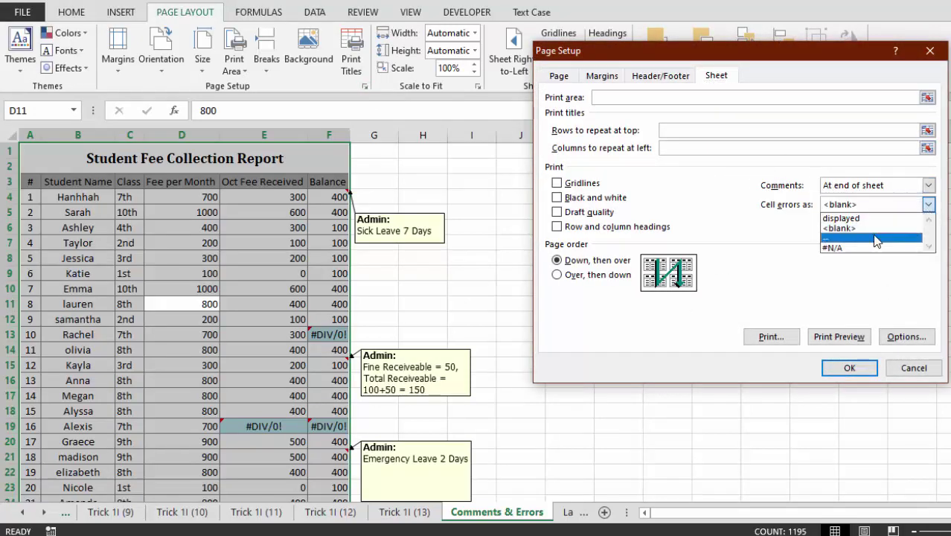
left_click(841, 238)
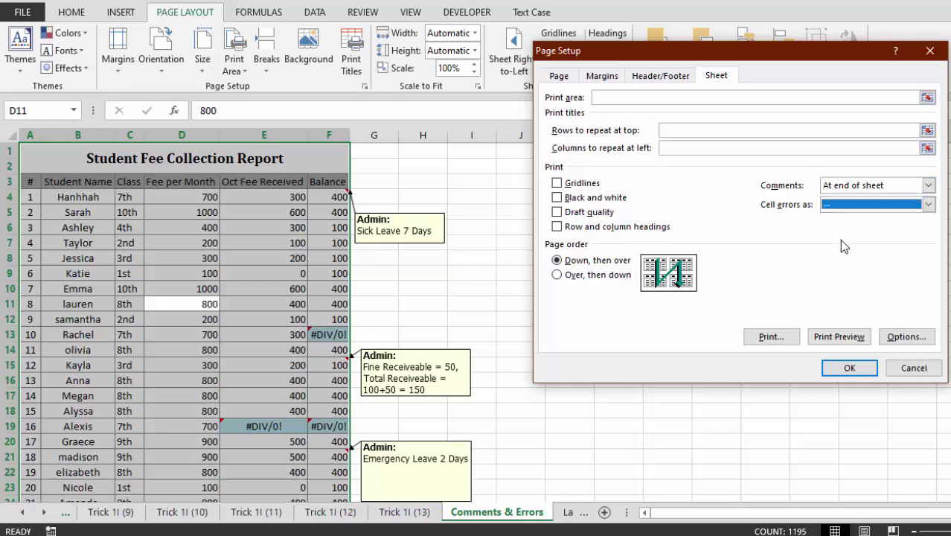
left_click(847, 340)
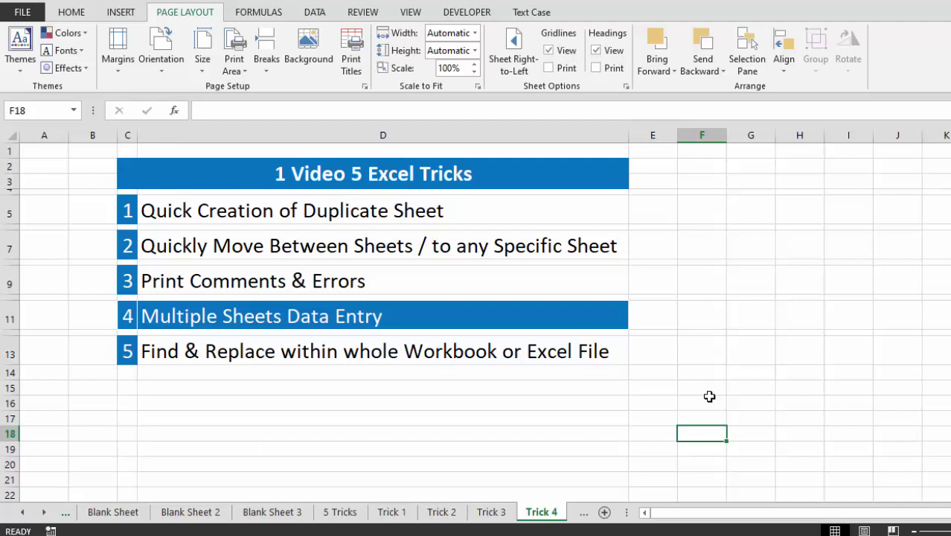
right_click(38, 513)
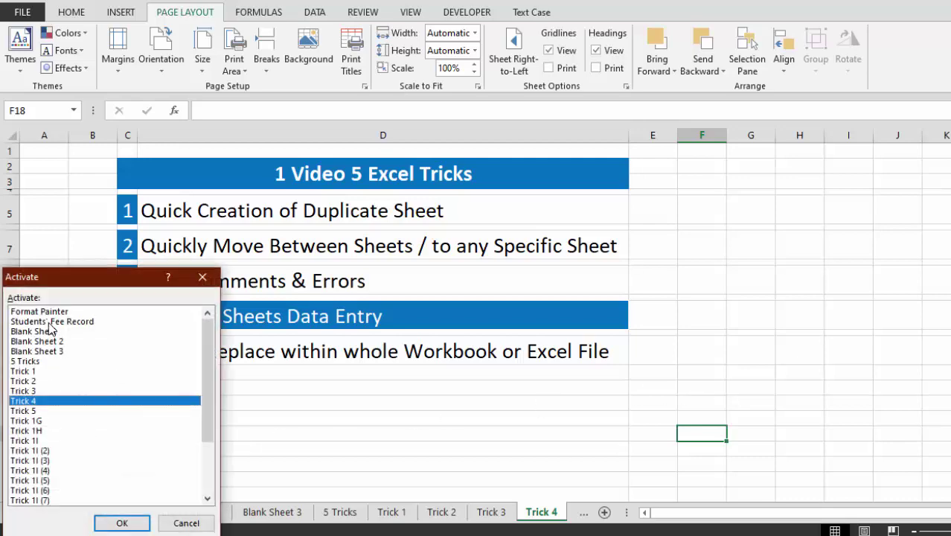
double_click(75, 319)
left_click_drag(29, 182, 211, 365)
left_click(211, 365)
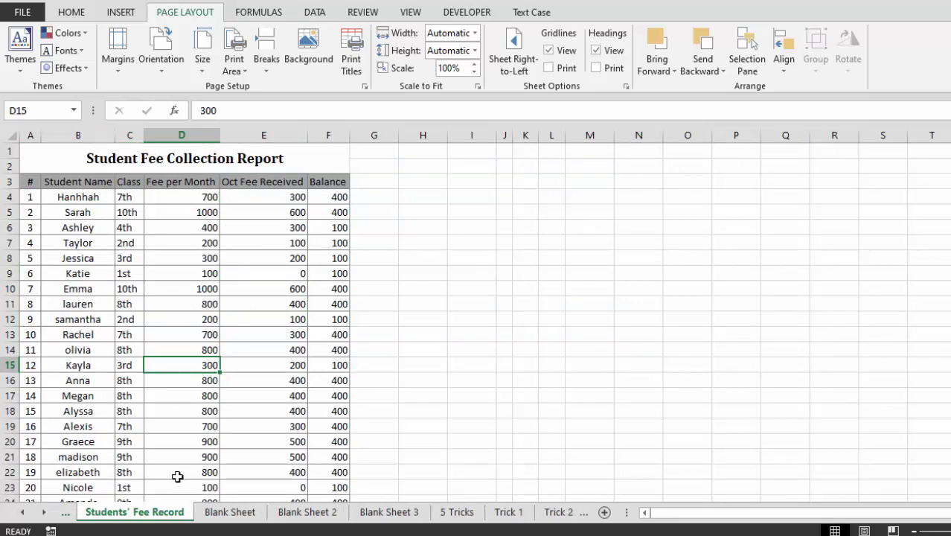
left_click(223, 515)
left_click(284, 521)
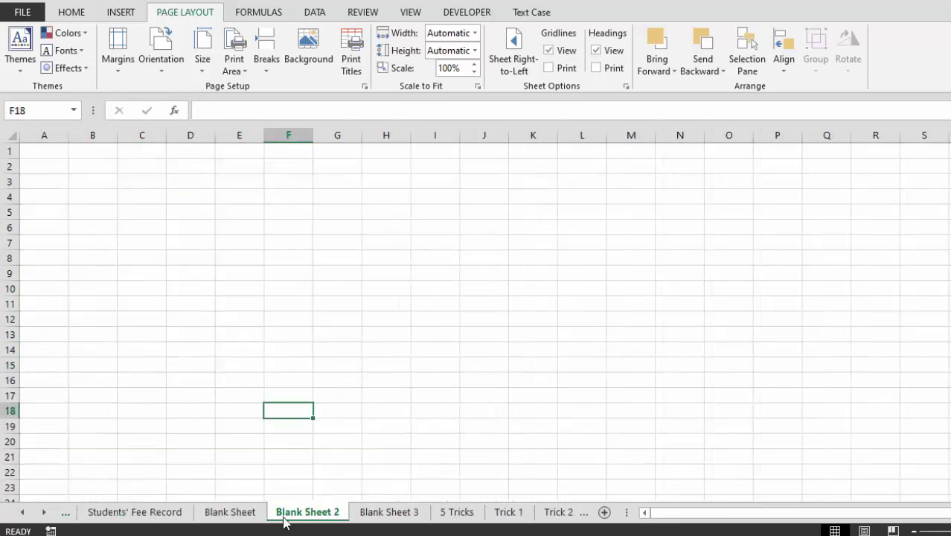
left_click(379, 515)
left_click(158, 512)
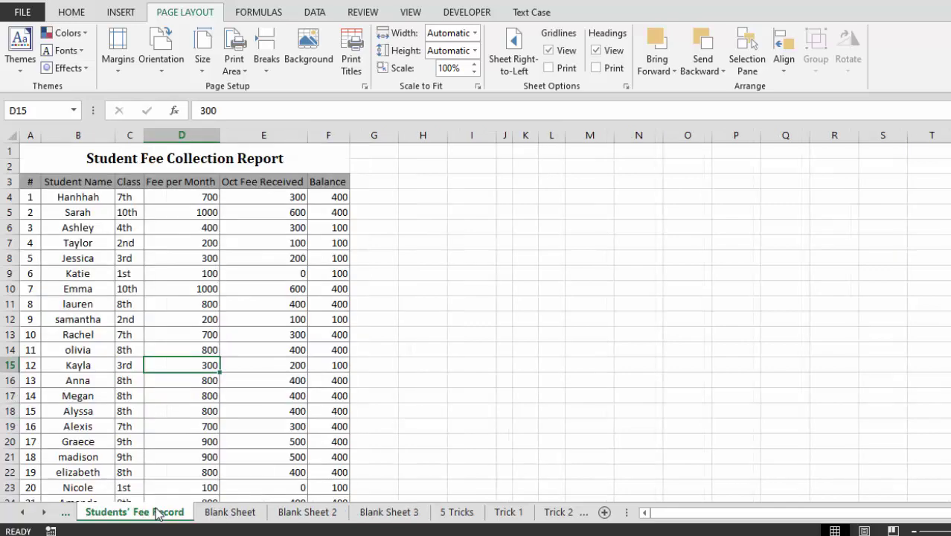
left_click_drag(27, 181, 125, 334)
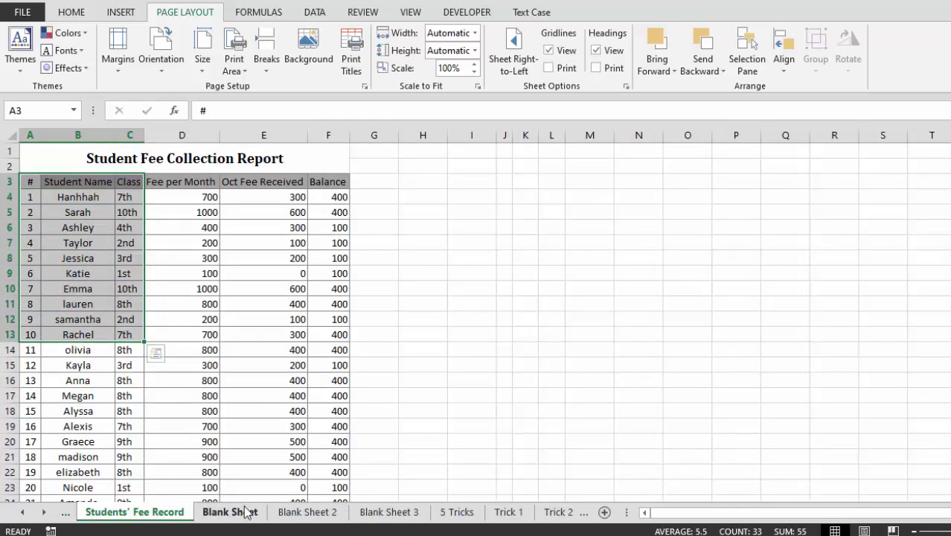
left_click(372, 514)
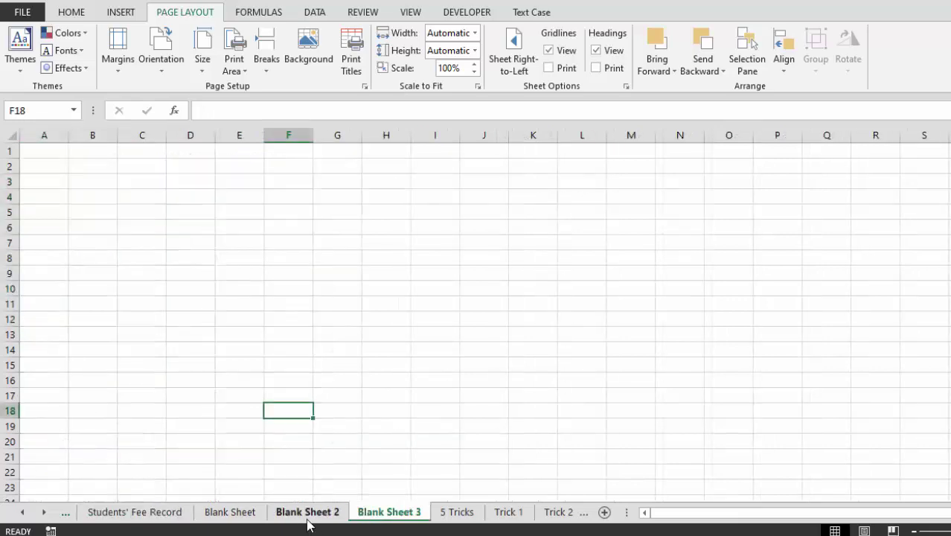
left_click(301, 514)
left_click(216, 515)
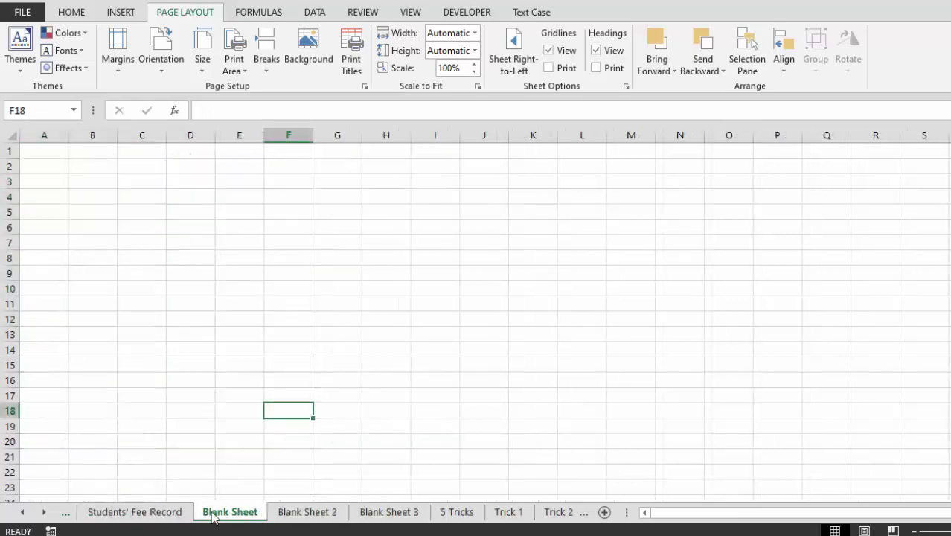
left_click(170, 515)
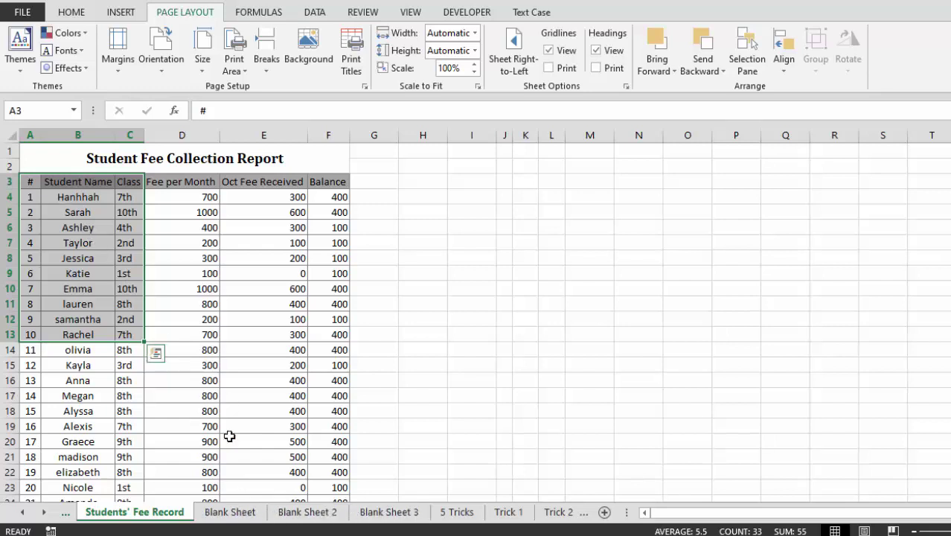
Step: Copy the #, Student Name and Class columns down to the last student
left_click(256, 470)
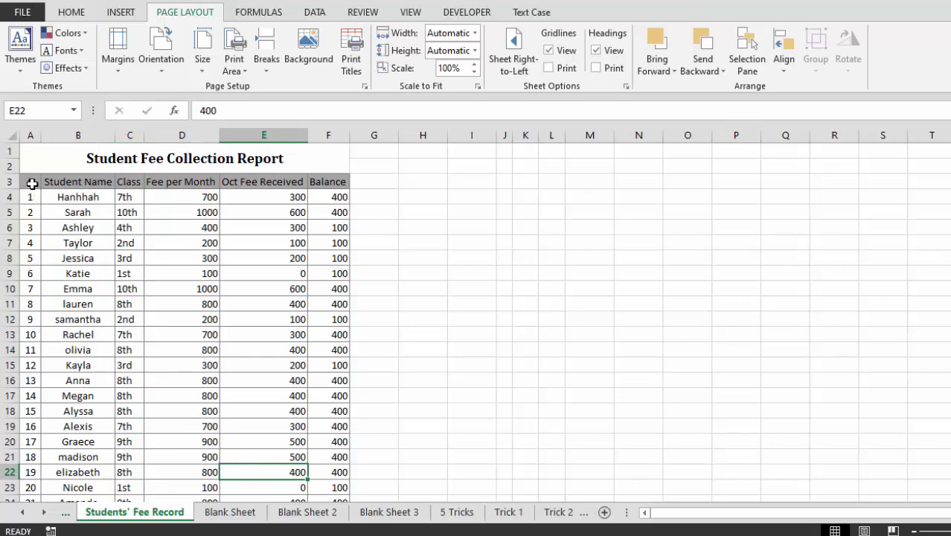
left_click_drag(32, 181, 124, 183)
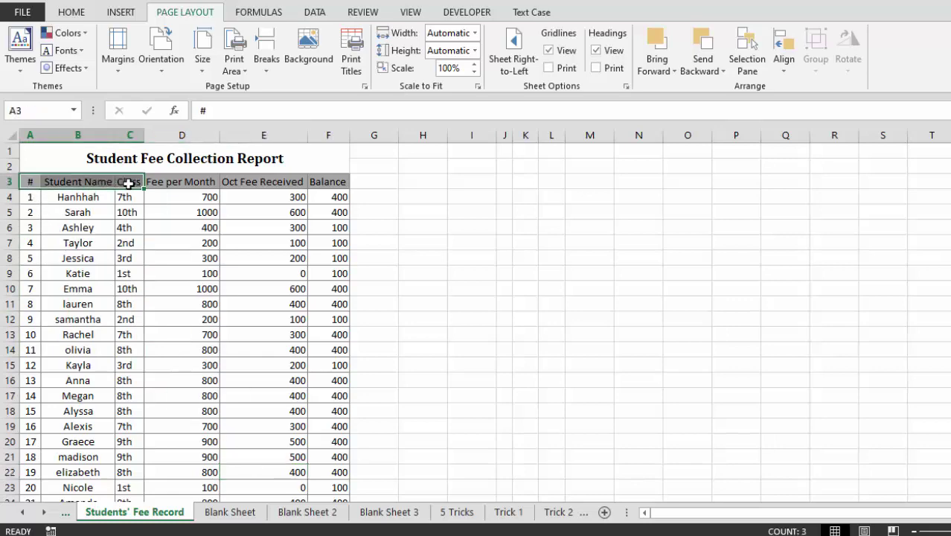
key("ctrl+shift+Down")
key("ctrl+c")
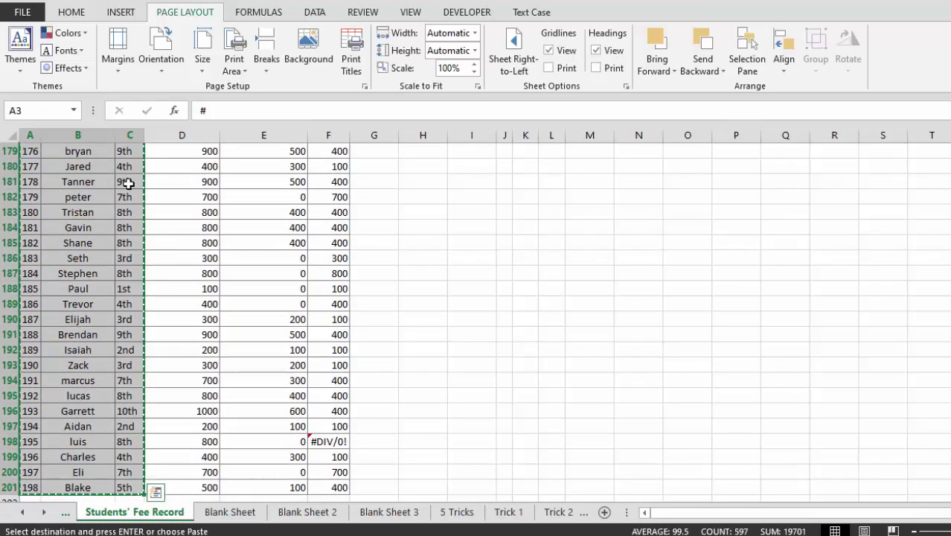
Step: Paste the student columns into A1 of grouped Blank Sheet, Blank Sheet 2 and Blank Sheet 3
left_click(228, 513)
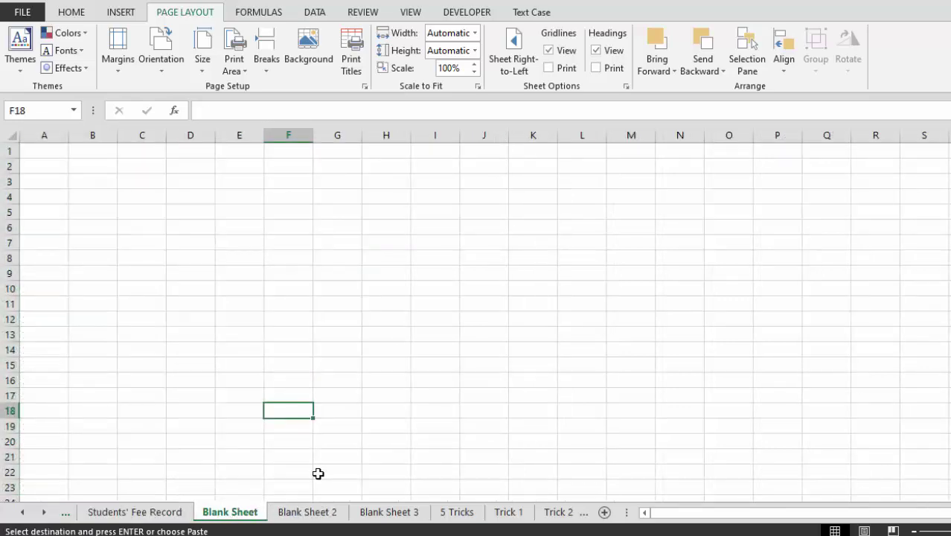
left_click(310, 513, "ctrl")
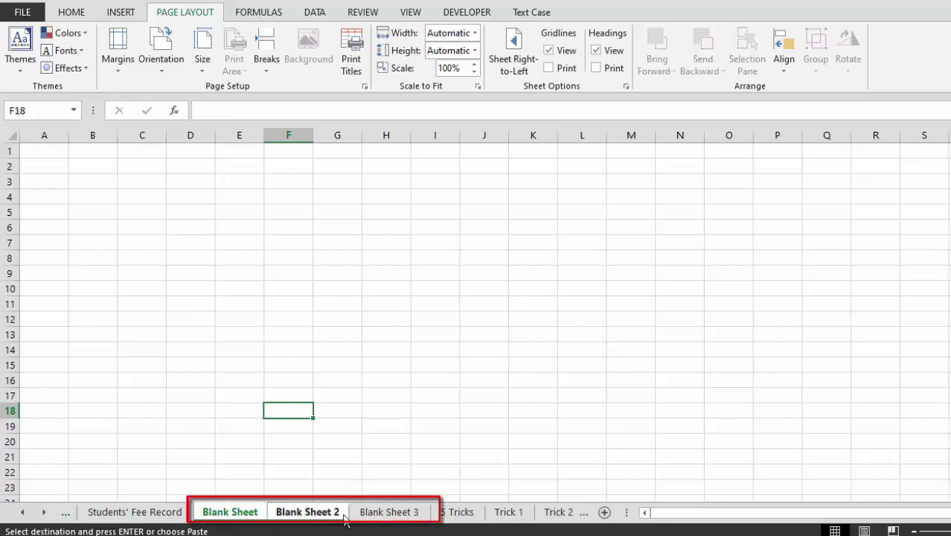
left_click(379, 513, "ctrl")
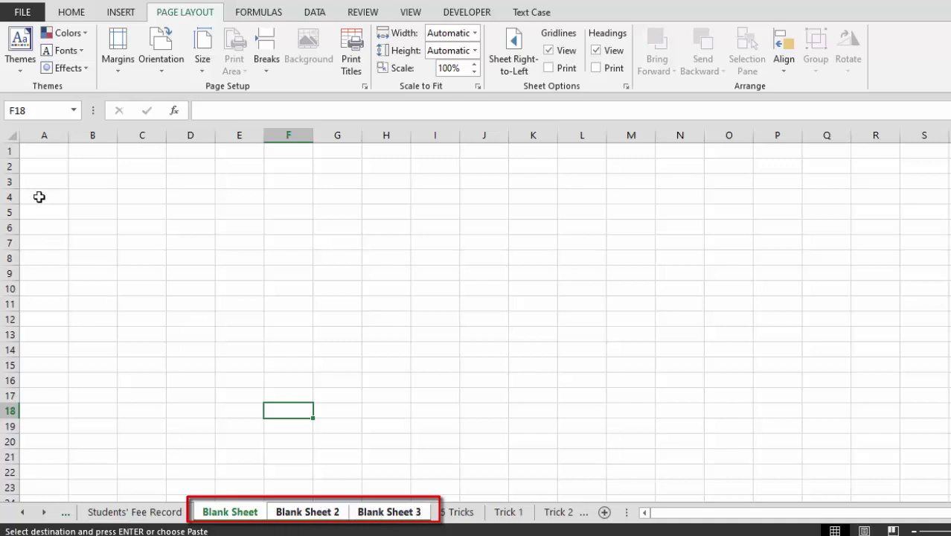
left_click(39, 154)
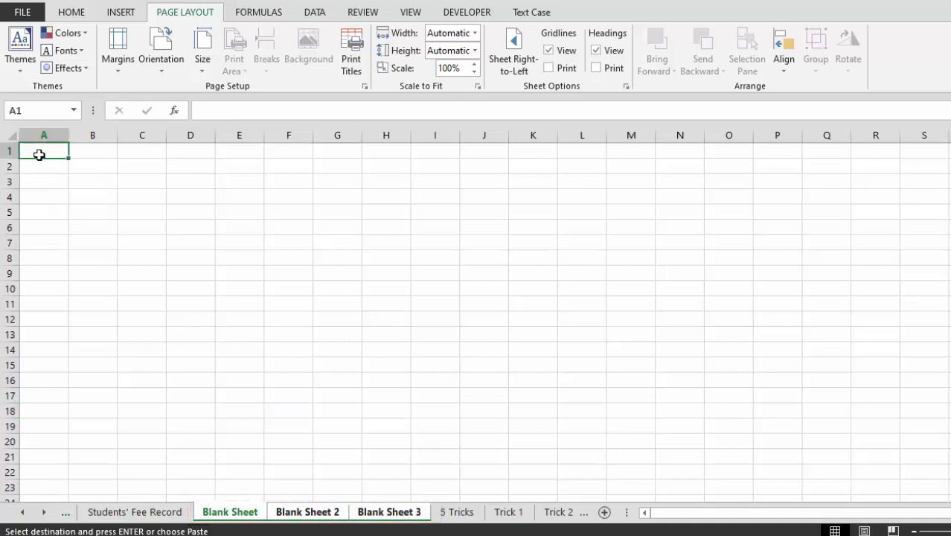
key("ctrl+v")
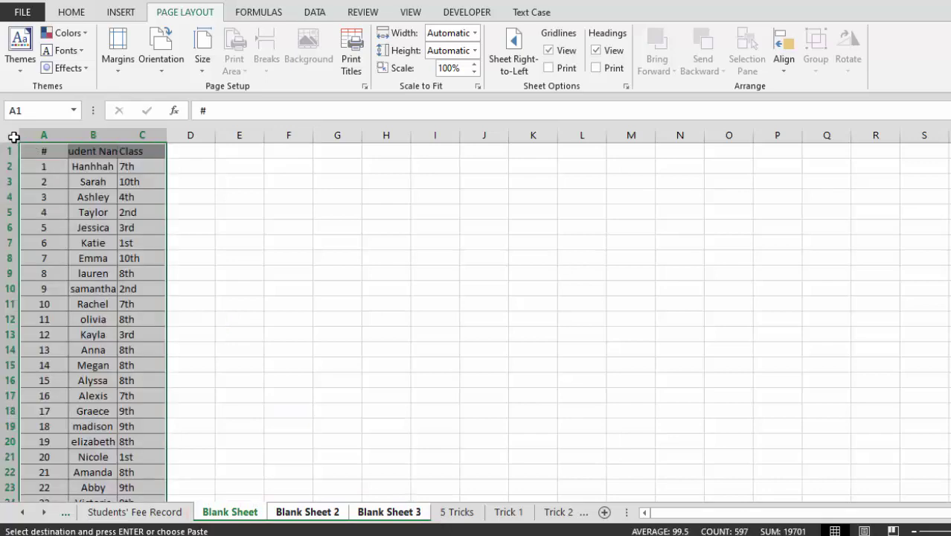
Step: Auto-fit all columns and insert blank rows above the header row
left_click(10, 136)
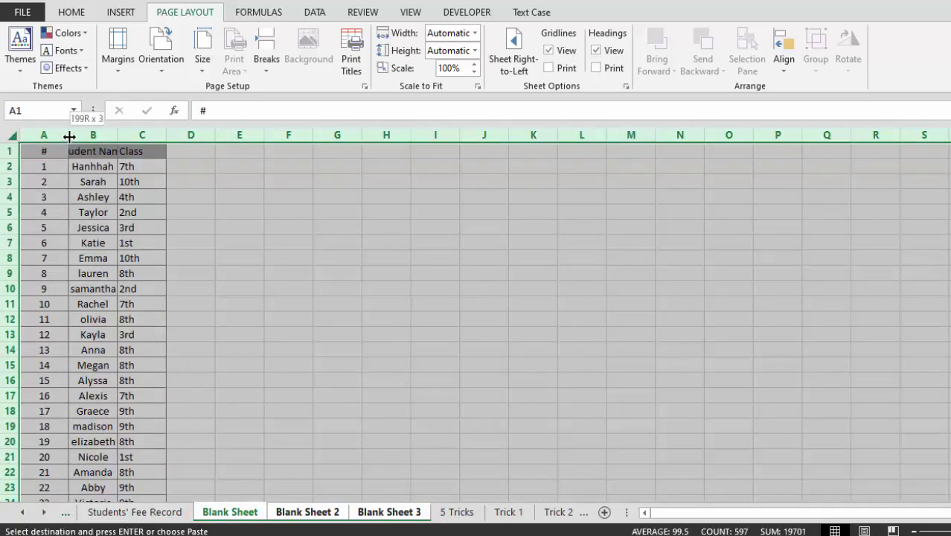
double_click(69, 134)
left_click(64, 162)
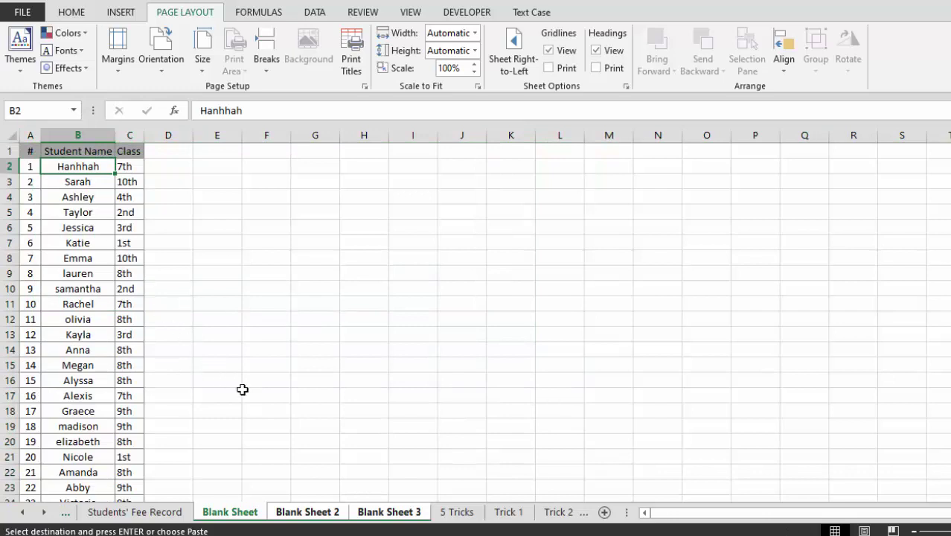
left_click(7, 149)
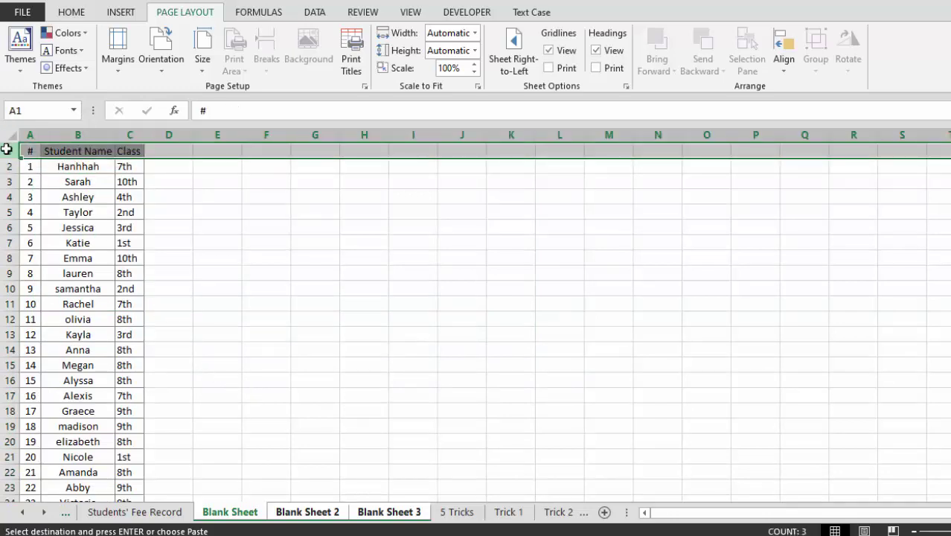
key("ctrl+shift+plus")
key("ctrl+shift+plus")
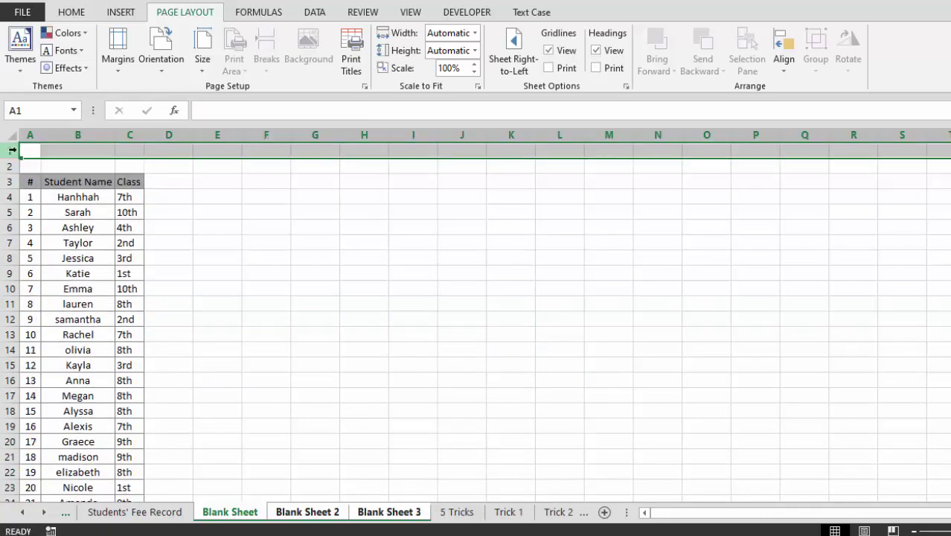
Step: Merge A1:C2 into a bold 14-point 'Students' Data' title
left_click_drag(30, 150, 125, 165)
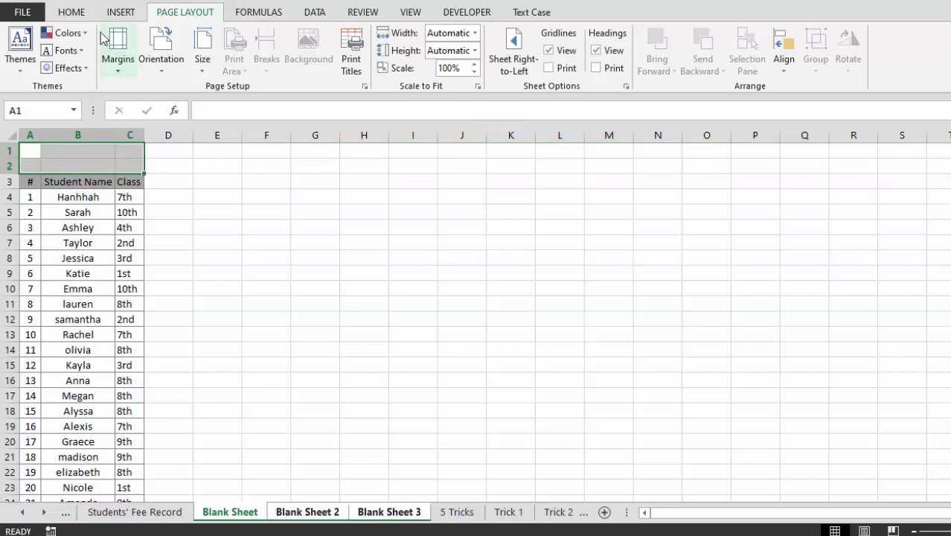
left_click(72, 12)
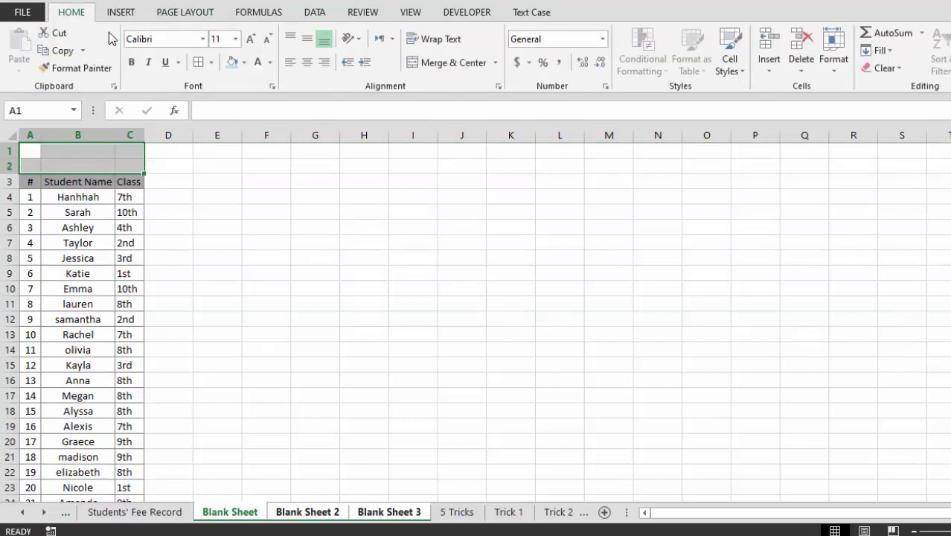
left_click(419, 64)
type("St")
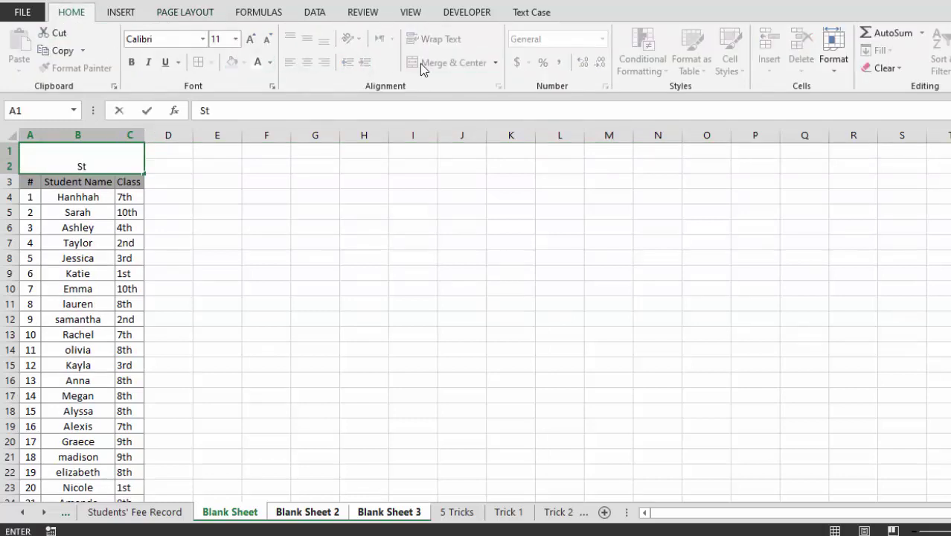
type("udents'")
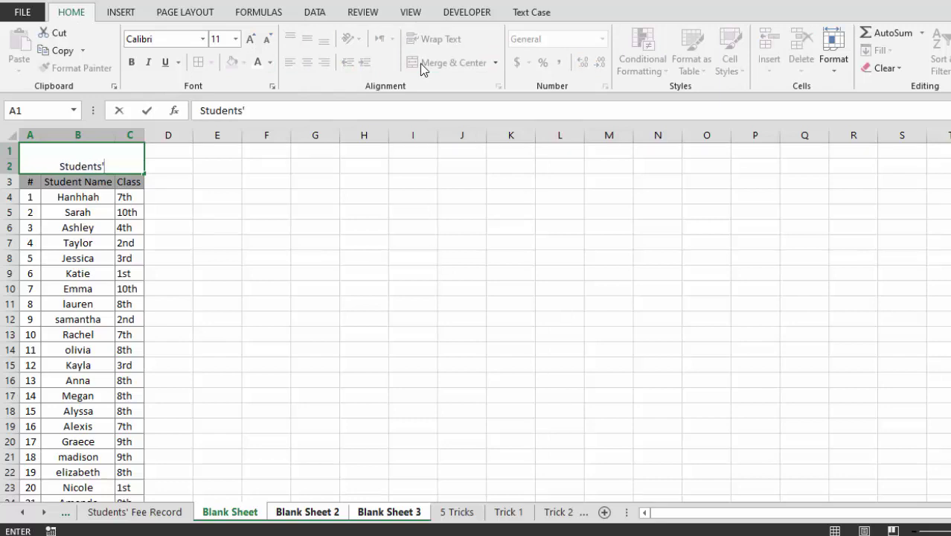
type(" Data")
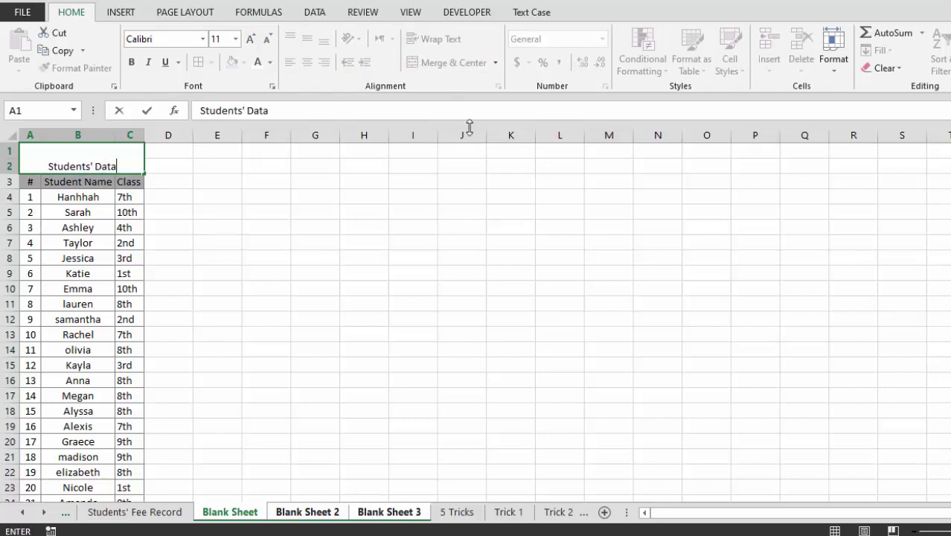
left_click(179, 181)
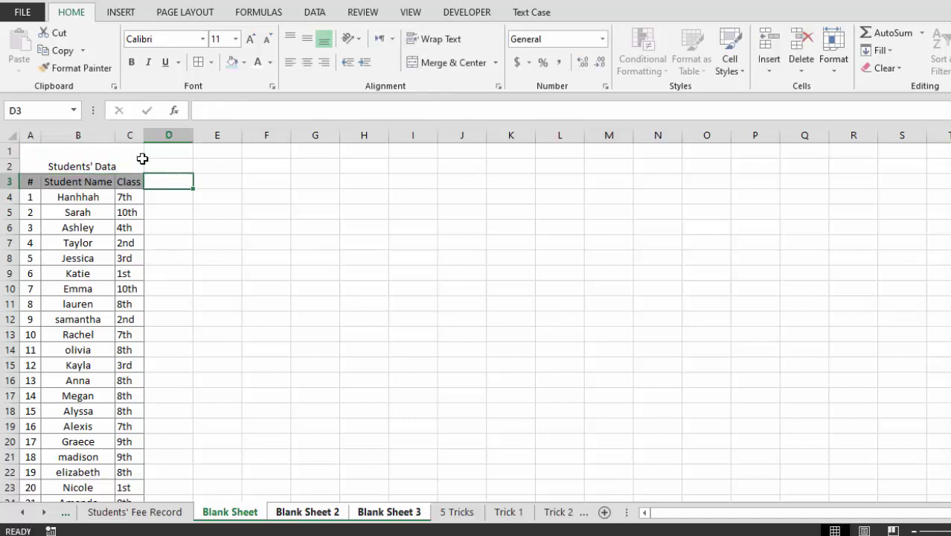
left_click(121, 152)
left_click(251, 39)
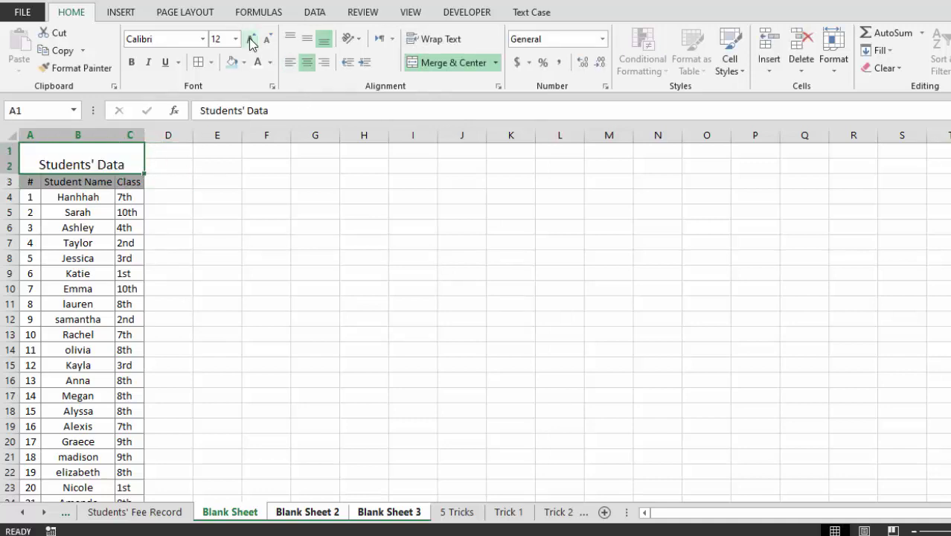
left_click(251, 38)
left_click(131, 61)
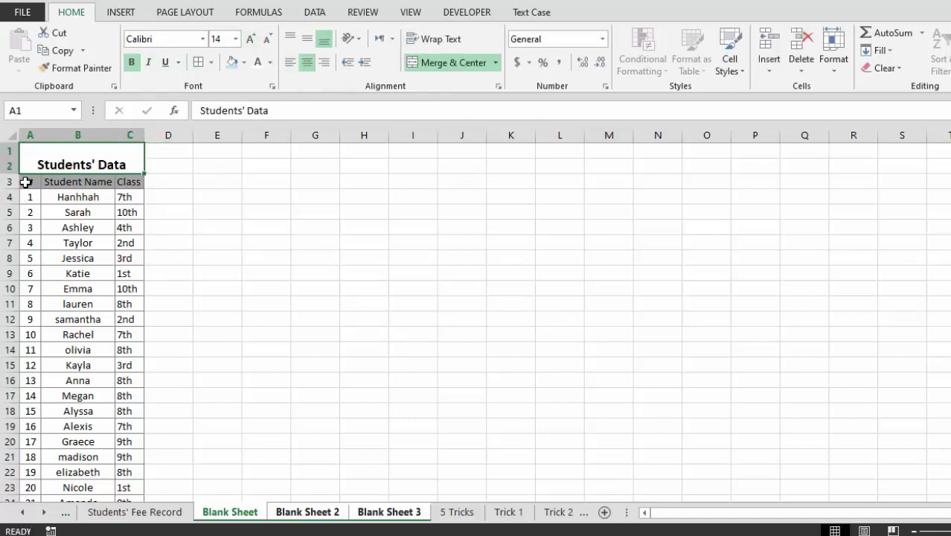
Step: Give the header cells A3:C3 a black fill with white text
left_click_drag(25, 182, 134, 182)
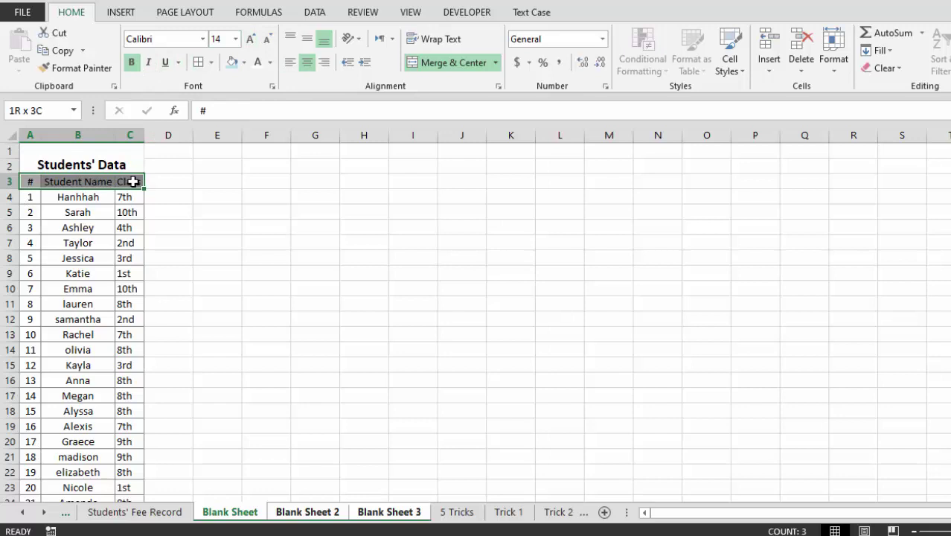
left_click(244, 62)
left_click(245, 96)
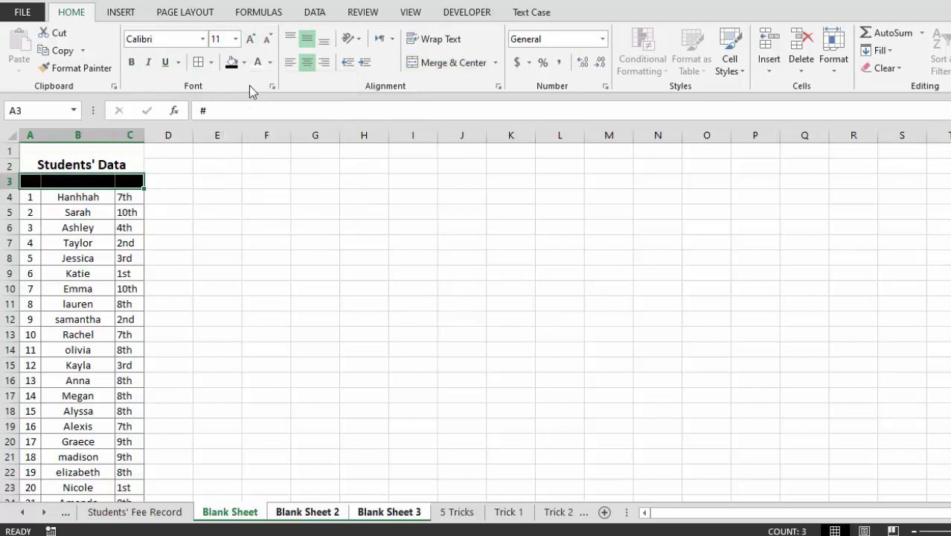
left_click(259, 64)
left_click(190, 213)
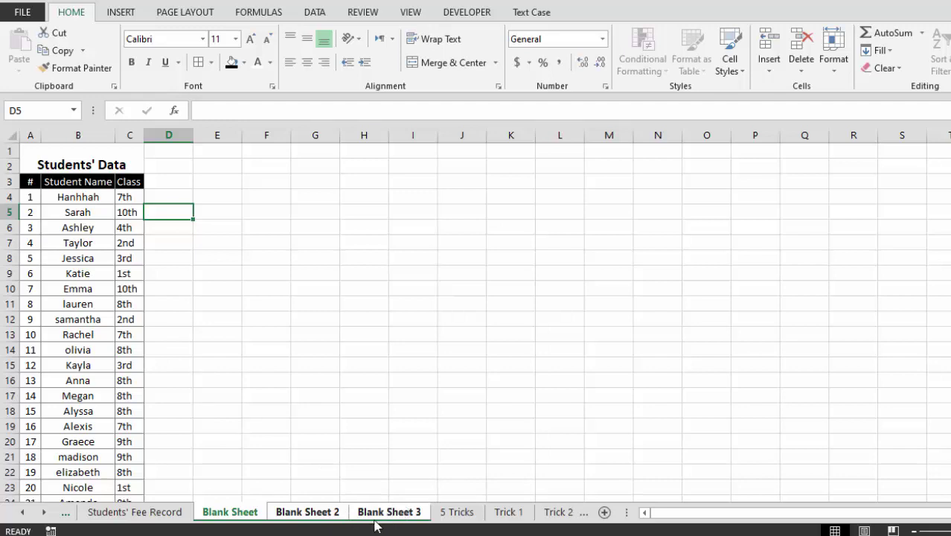
Step: Ungroup Blank Sheet 2 and Blank Sheet 3 from the sheet group
key("ctrl")
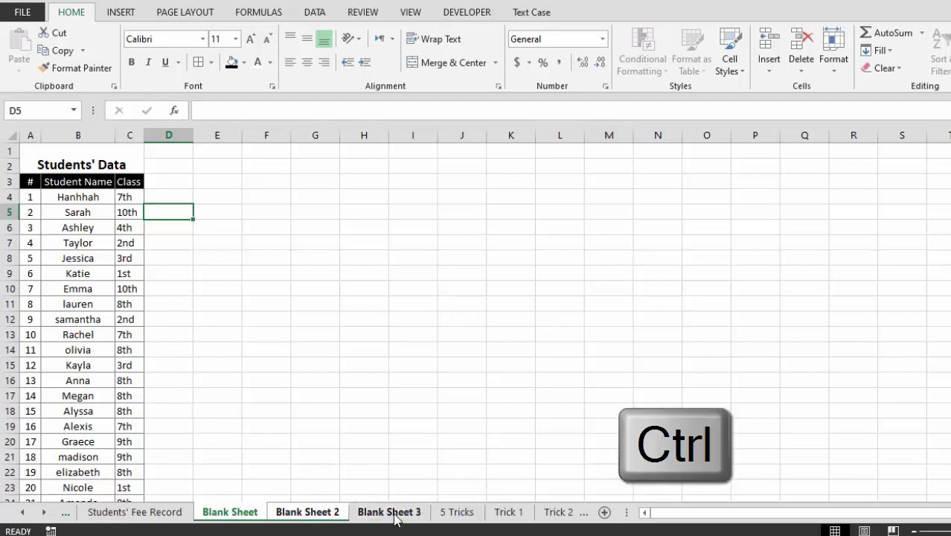
left_click(393, 513, "ctrl")
left_click(308, 513, "ctrl")
left_click(210, 428)
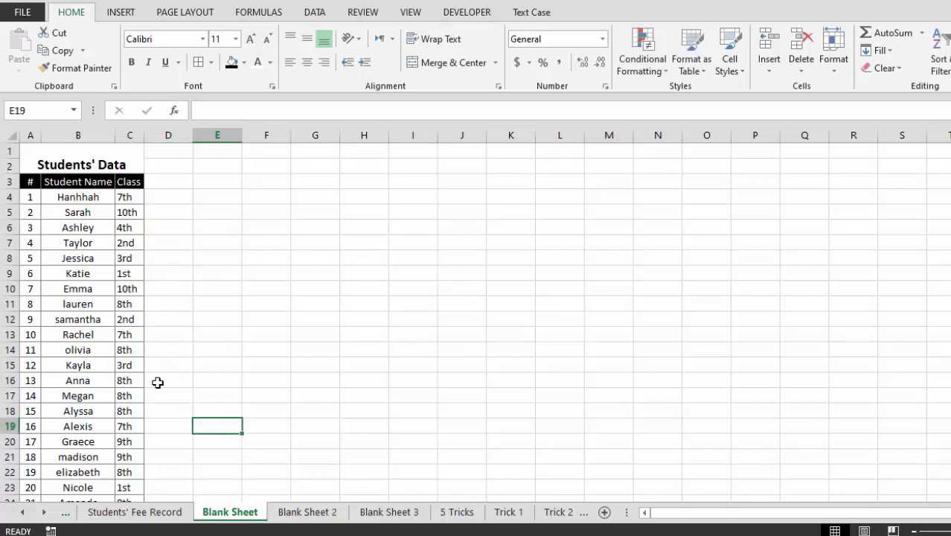
Step: Compare the student name lists on Blank Sheet 2 and Blank Sheet 3 to confirm they match
left_click(308, 513)
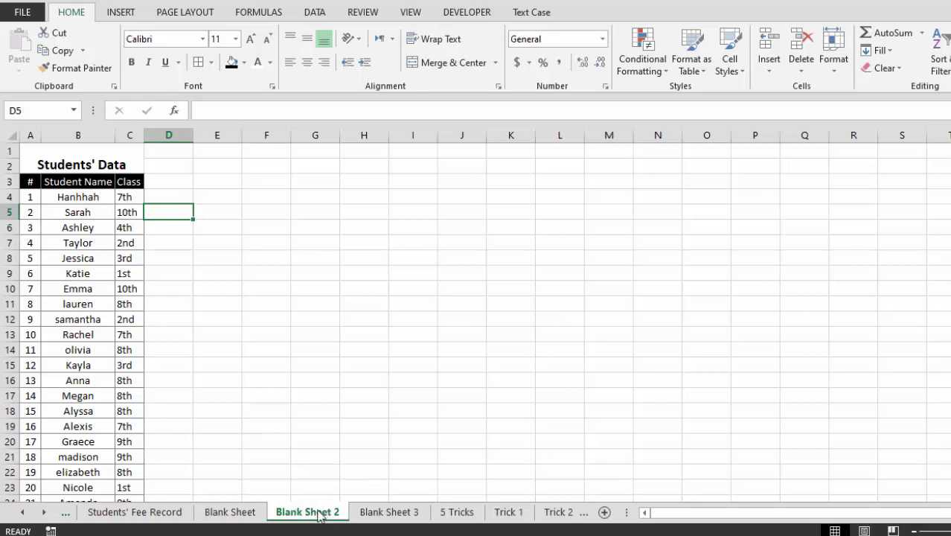
left_click(88, 200)
left_click_drag(88, 199, 101, 293)
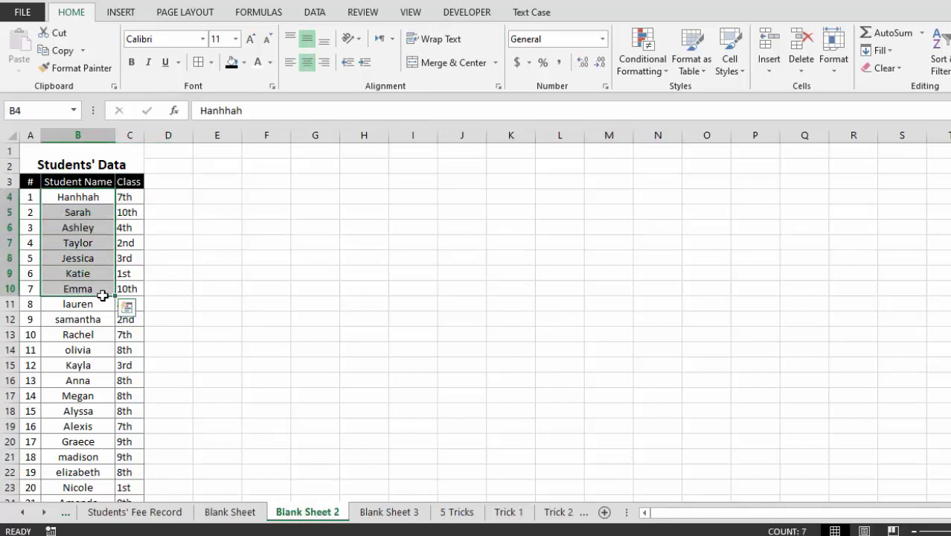
left_click(181, 333)
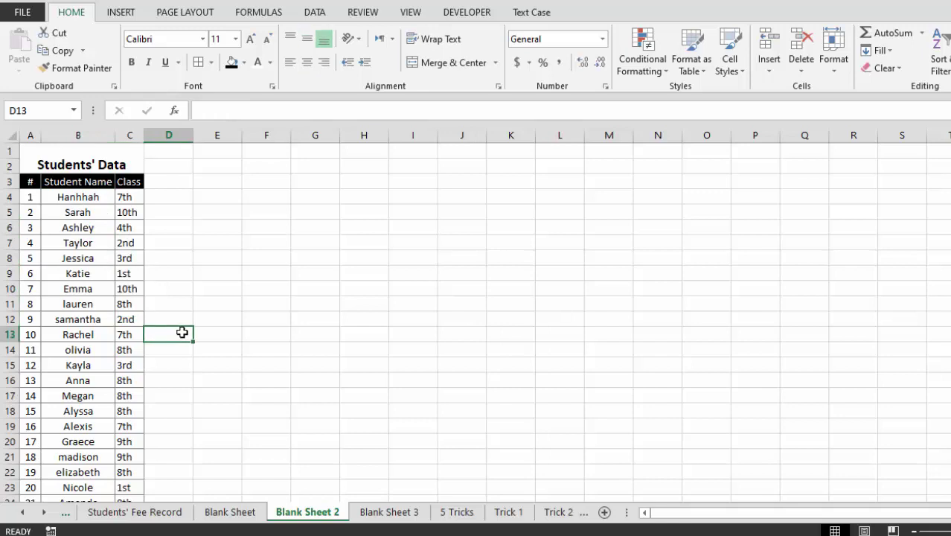
left_click(386, 513)
left_click_drag(79, 228, 94, 349)
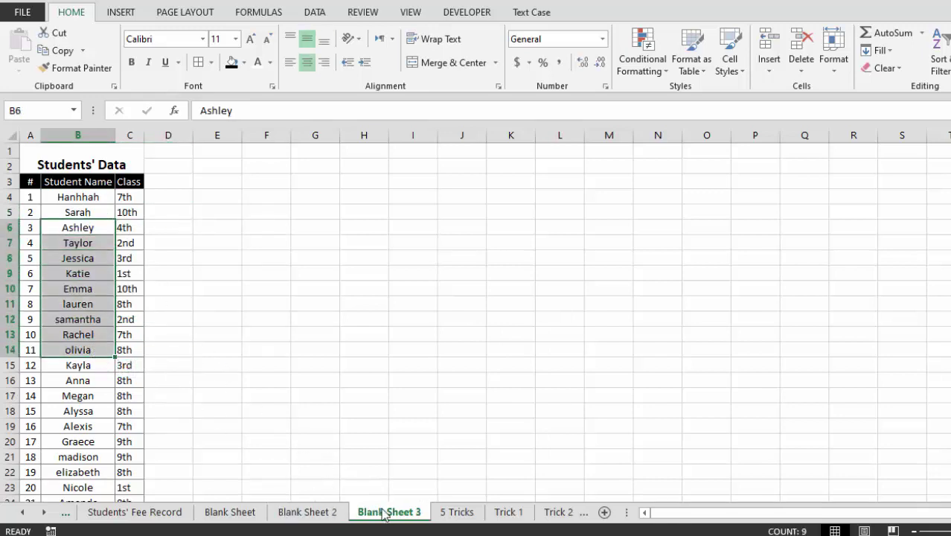
left_click(331, 431)
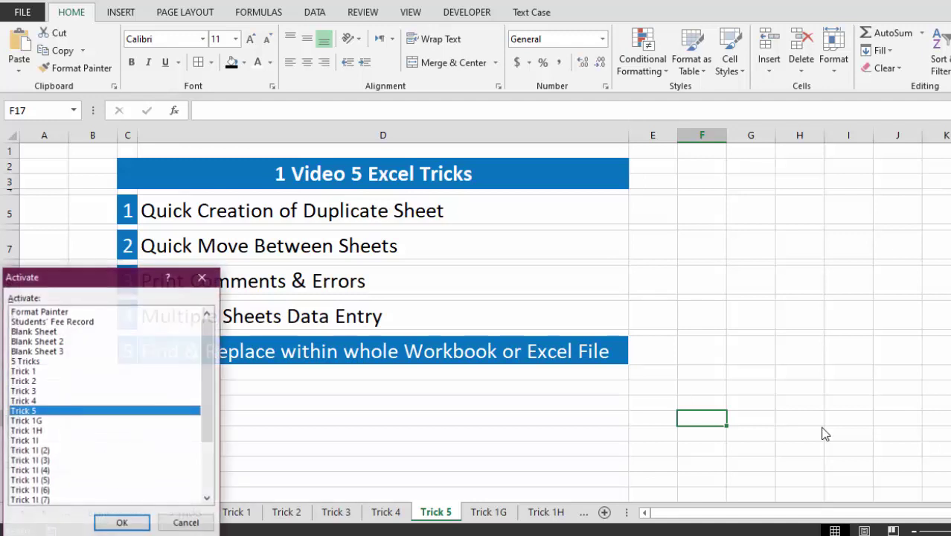
Step: Activate the Students' Fee Record sheet and open the Find and Replace dialog
key("Up")
key("Up")
key("Up")
key("Up")
key("Up")
key("Up")
key("Up")
key("Up")
key("Up")
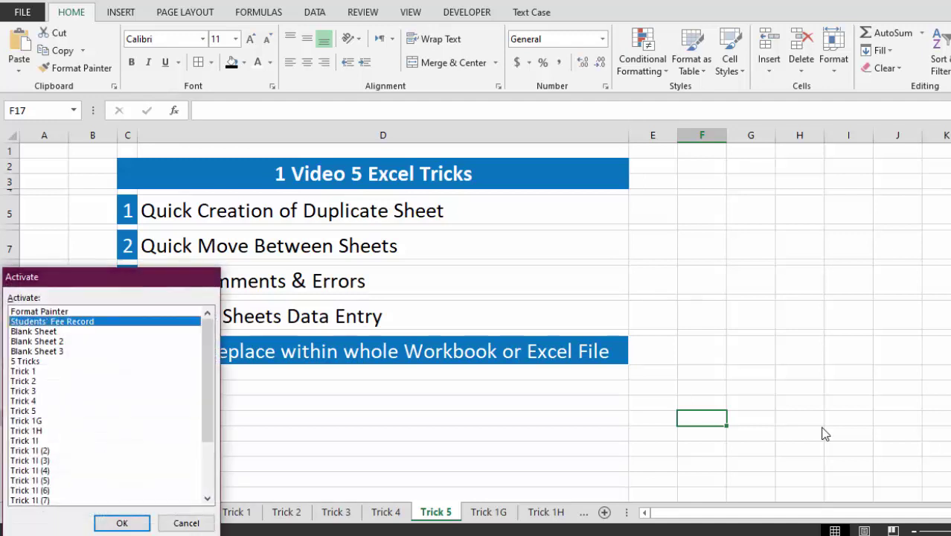
key("Return")
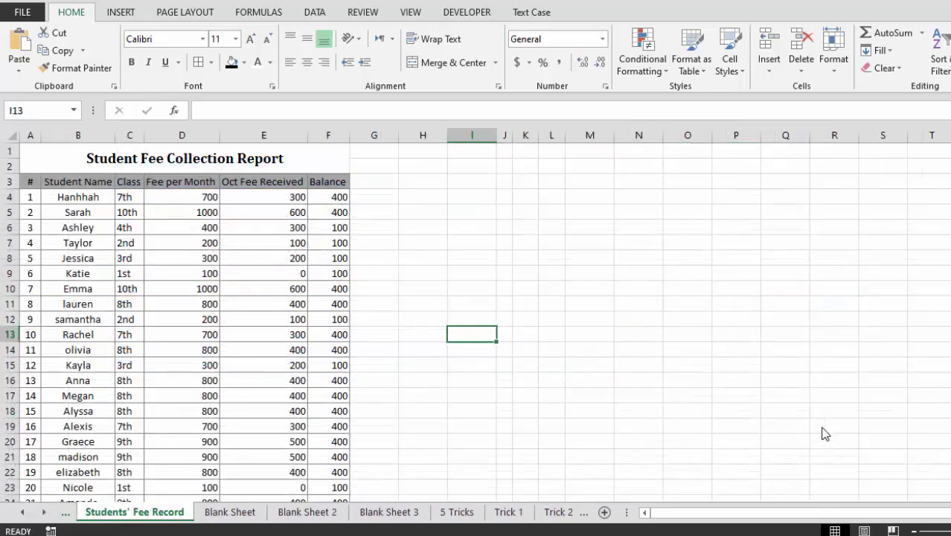
key("ctrl+f")
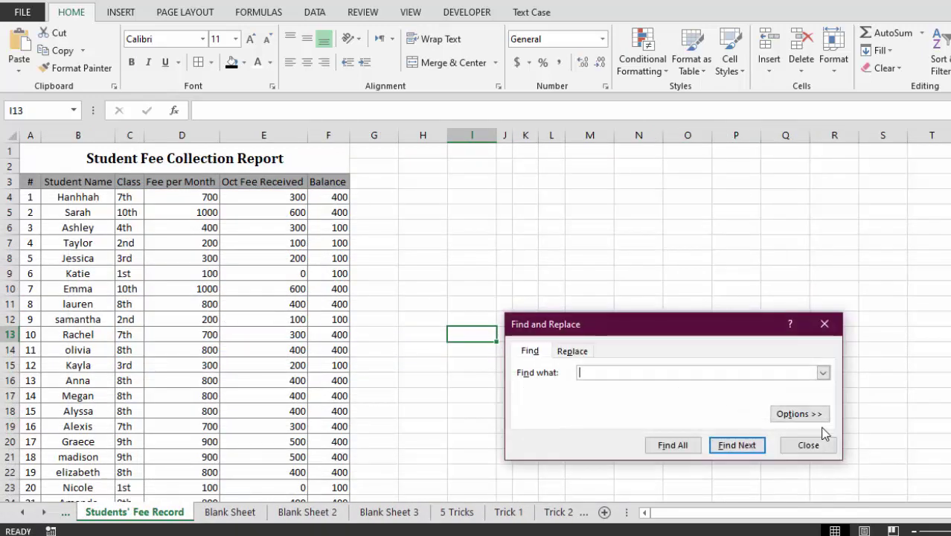
Step: Copy the misspelt student name from B4 into Find what and list its matches with Find All
left_click_drag(634, 330, 674, 250)
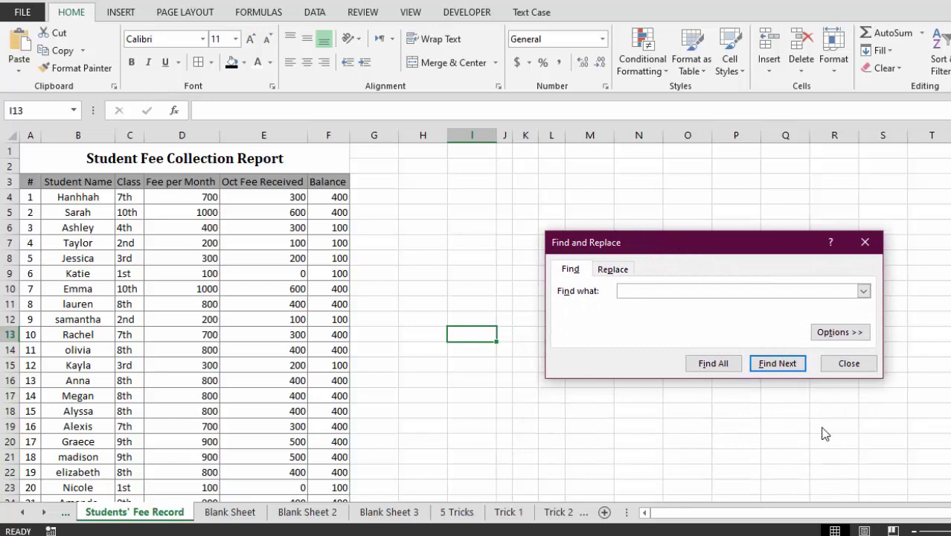
key("F2")
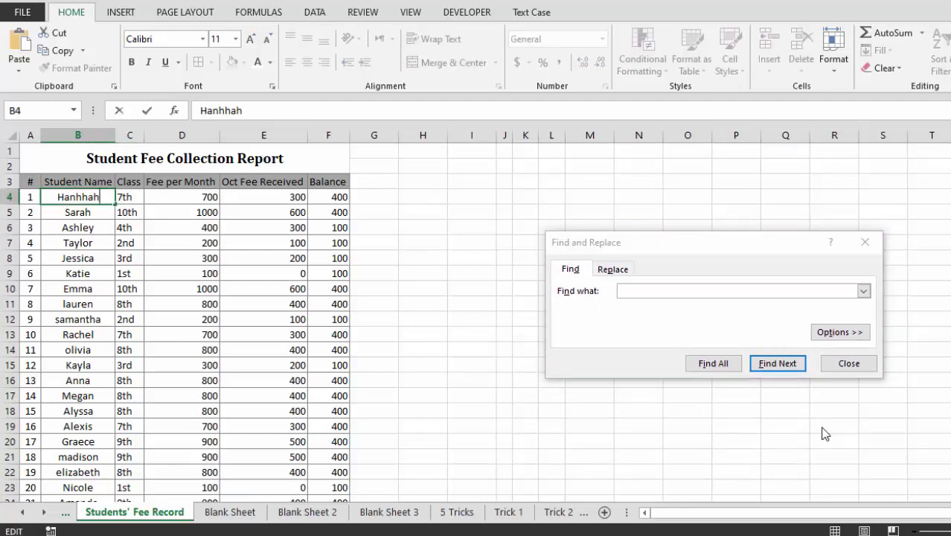
key("shift+Home")
key("ctrl+c")
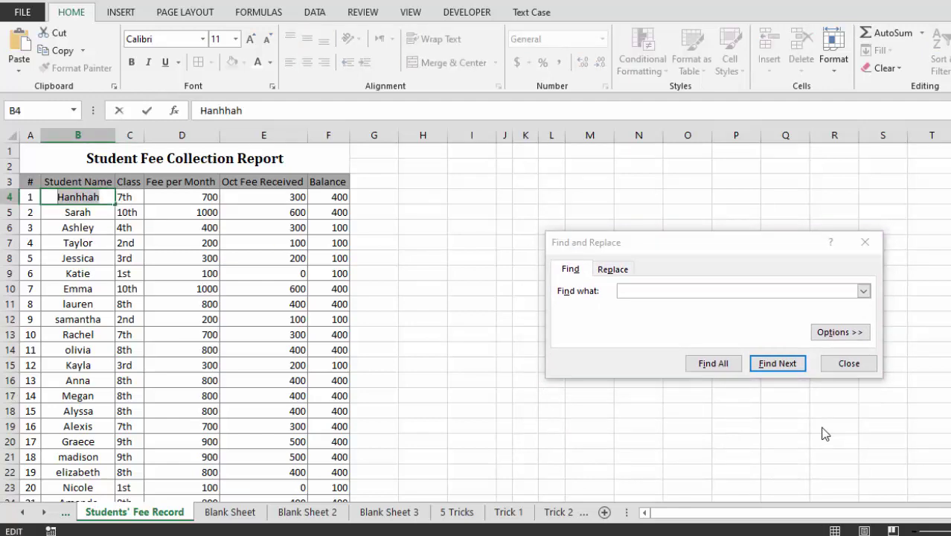
key("ctrl+f")
key("ctrl+v")
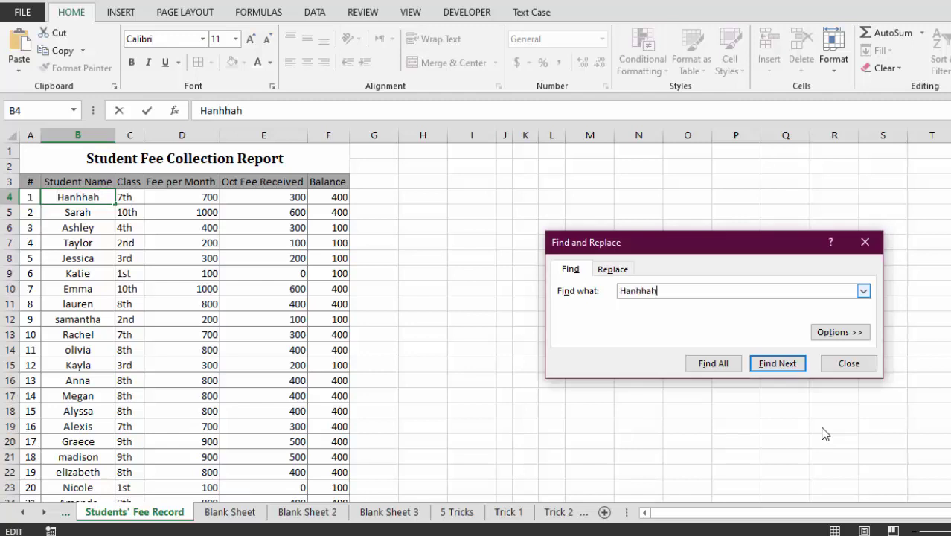
key("Return")
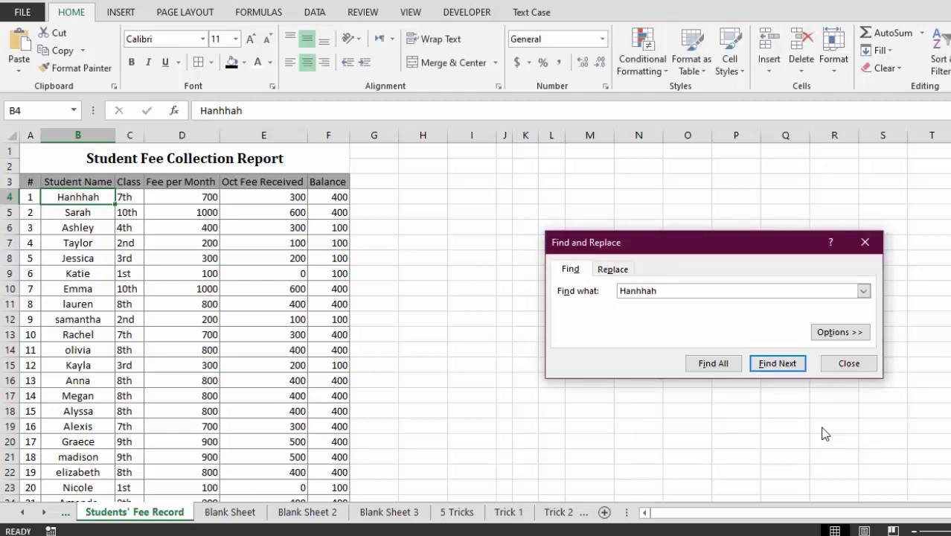
key("alt+i")
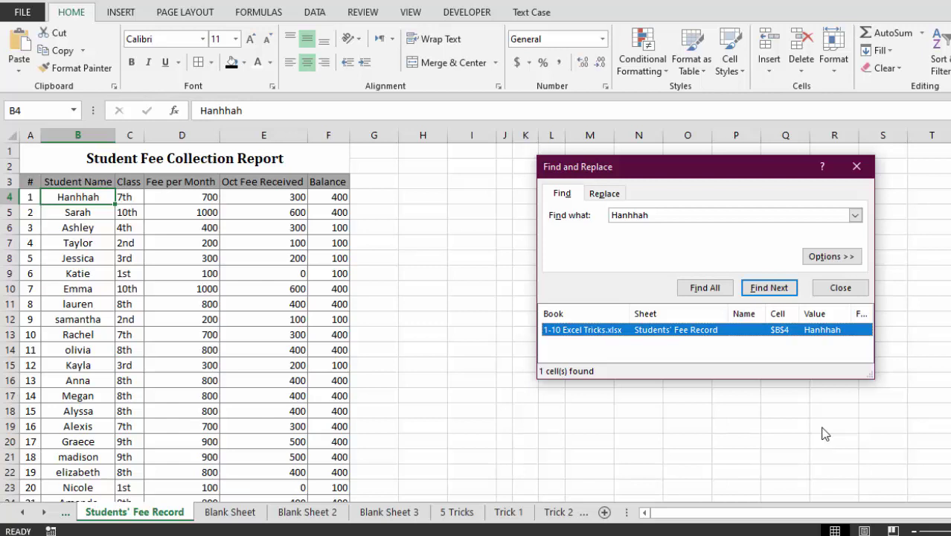
Step: Switch to the Replace page of the Find and Replace dialog
key("Tab")
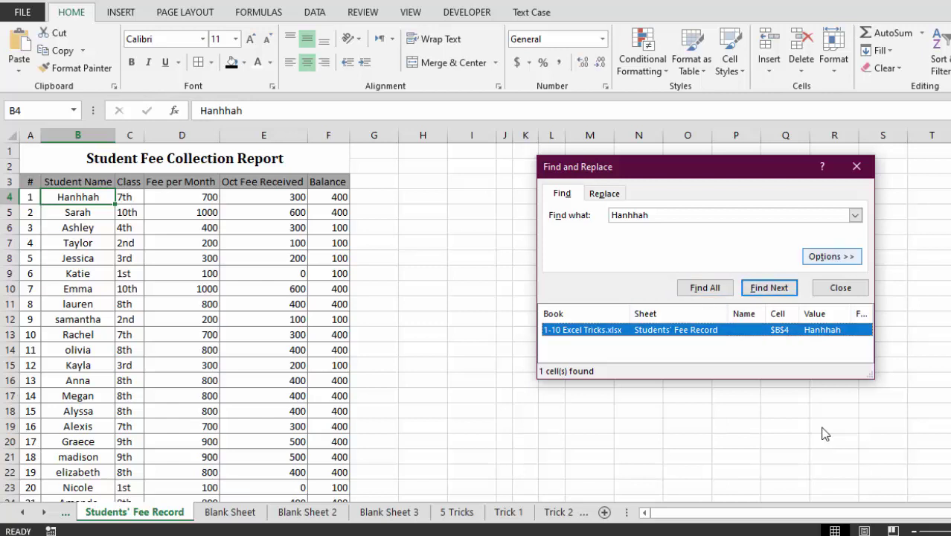
key("shift+Tab")
key("shift+Tab")
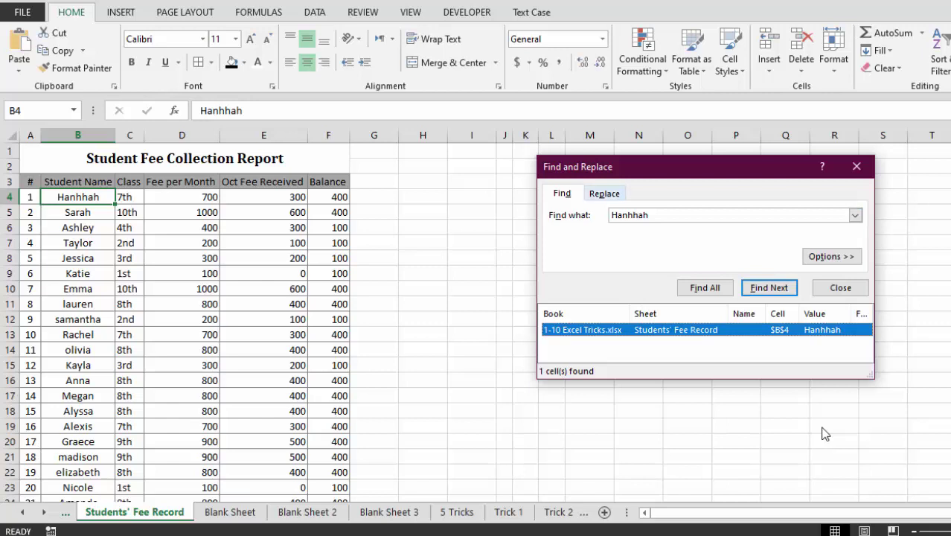
key("Right")
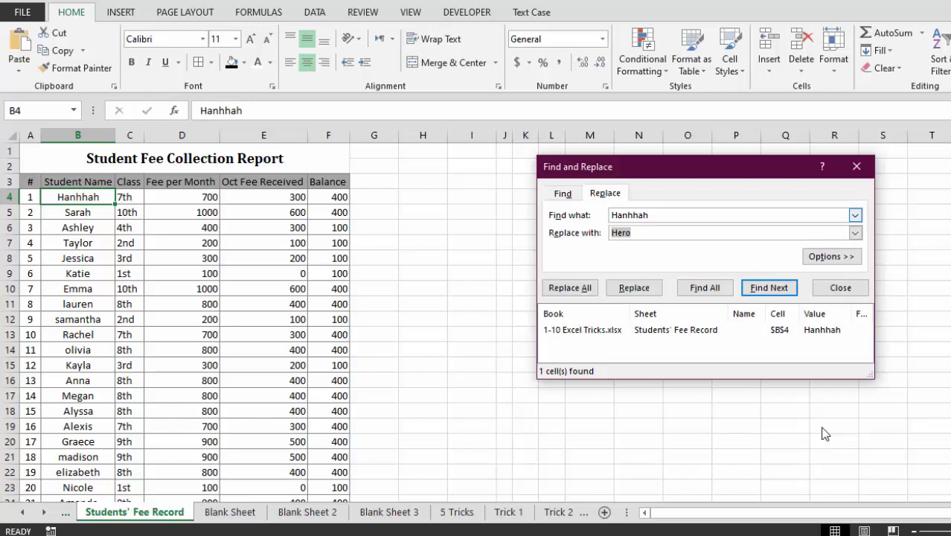
Step: Clear the old replacement text, set Within to Workbook, and find all five matches
key("BackSpace")
key("Tab")
key("Tab")
key("Tab")
key("alt+t")
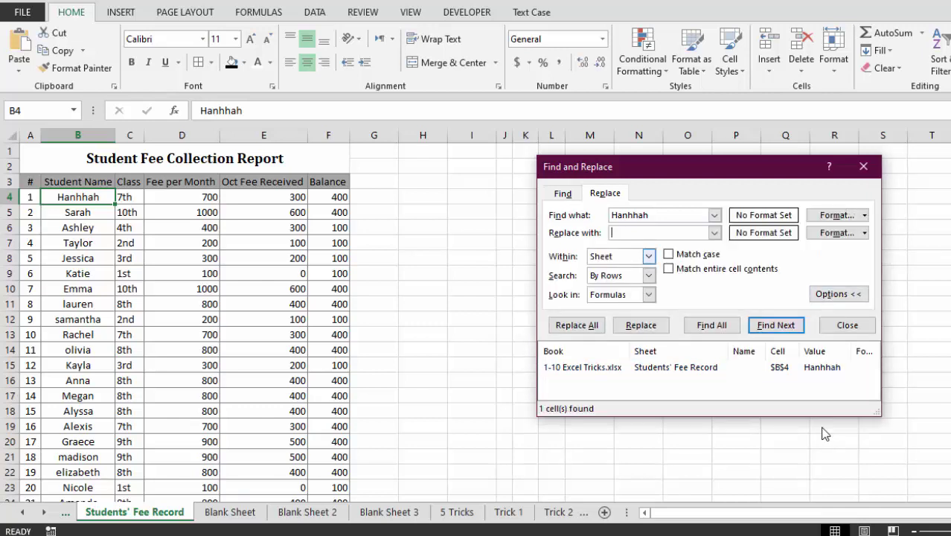
key("alt+h")
key("alt+Down")
key("Return")
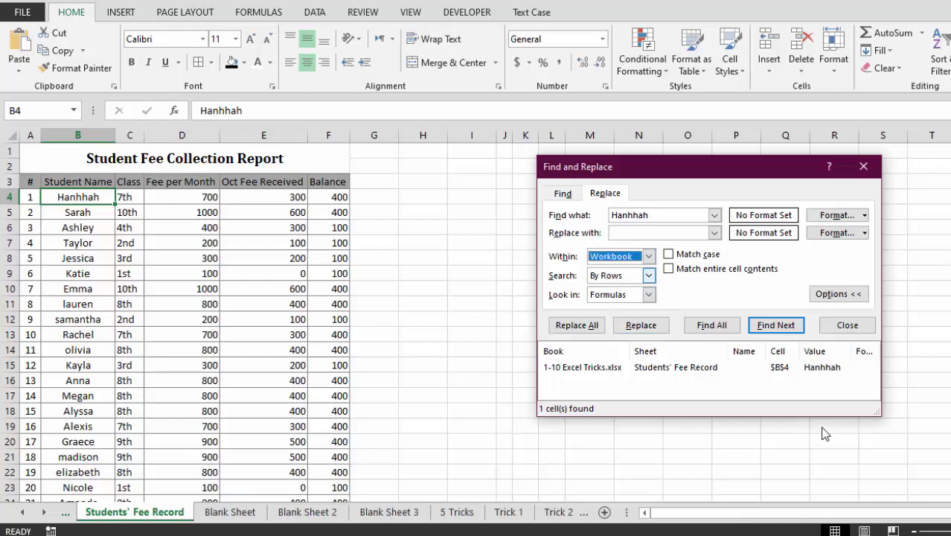
key("alt+i")
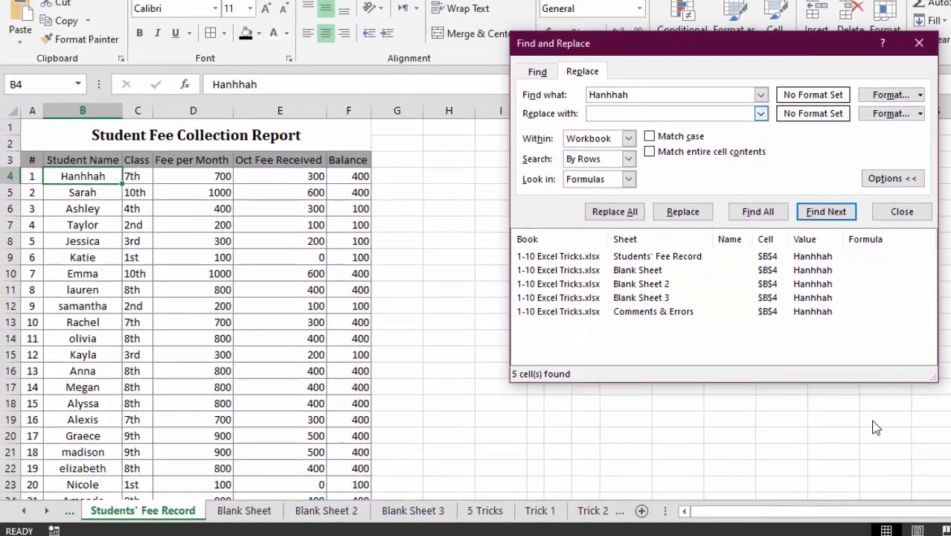
Step: Replace all five misspelt names with the corrected student name and dismiss the confirmation
type("Hann")
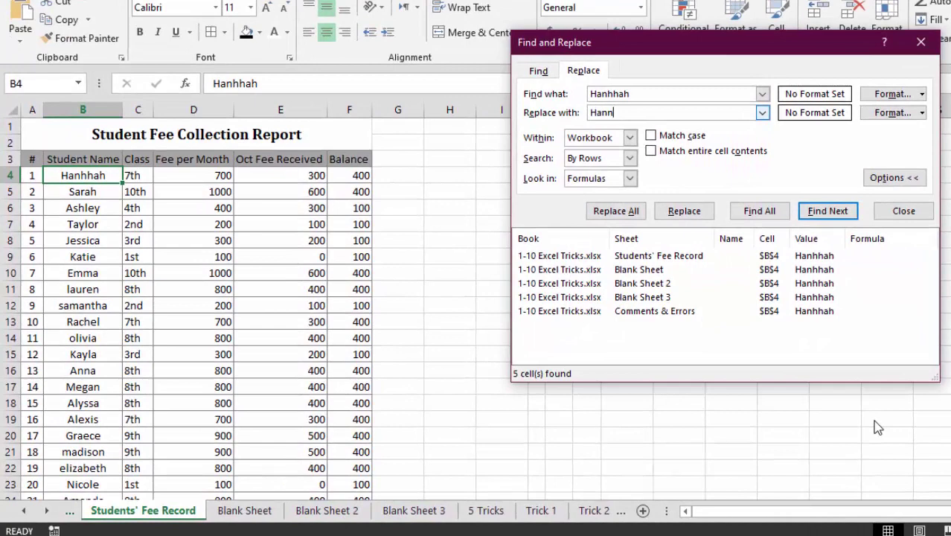
type("ah")
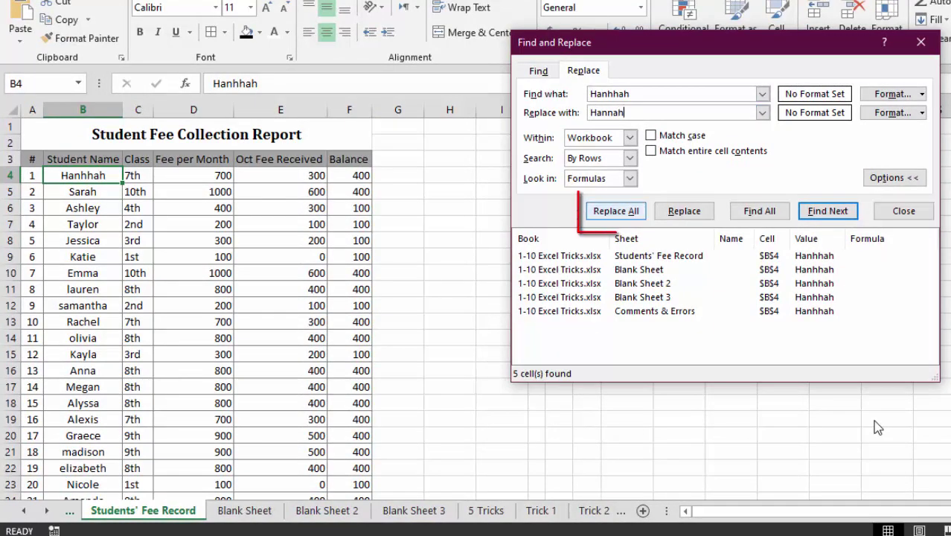
key("alt+a")
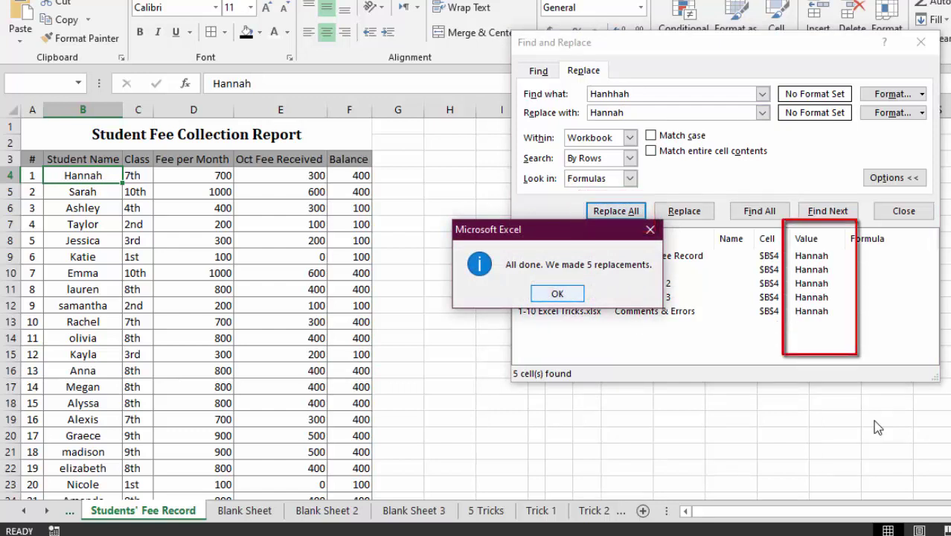
key("Return")
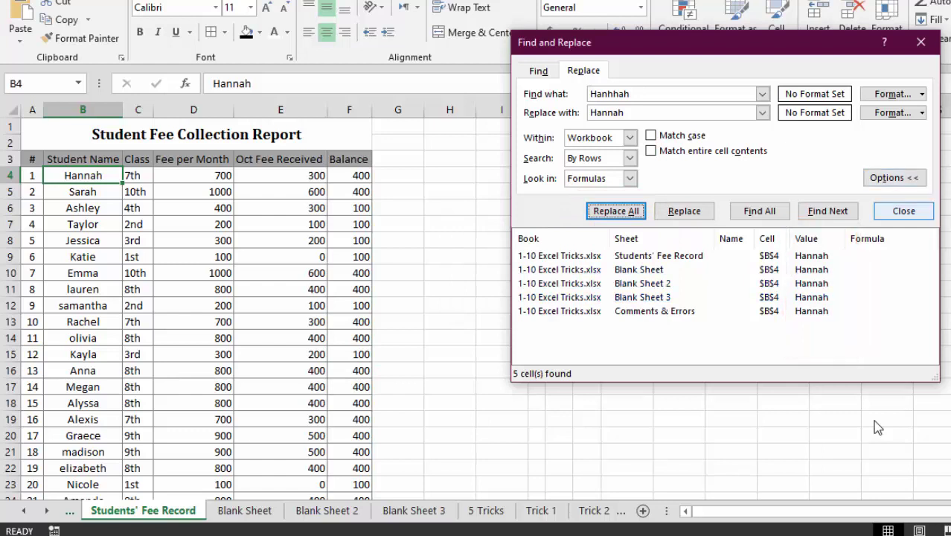